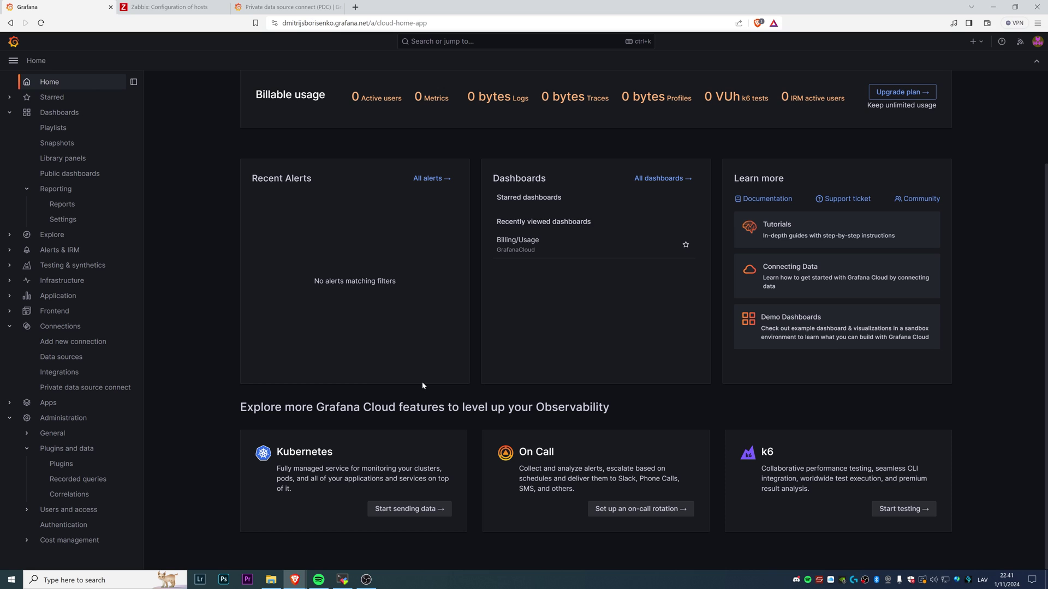
Go to the Plugins list in Grafana Cloud's administration section
{"action": "scroll", "coordinate": [428, 393], "scroll_direction": "up", "scroll_amount": 2}
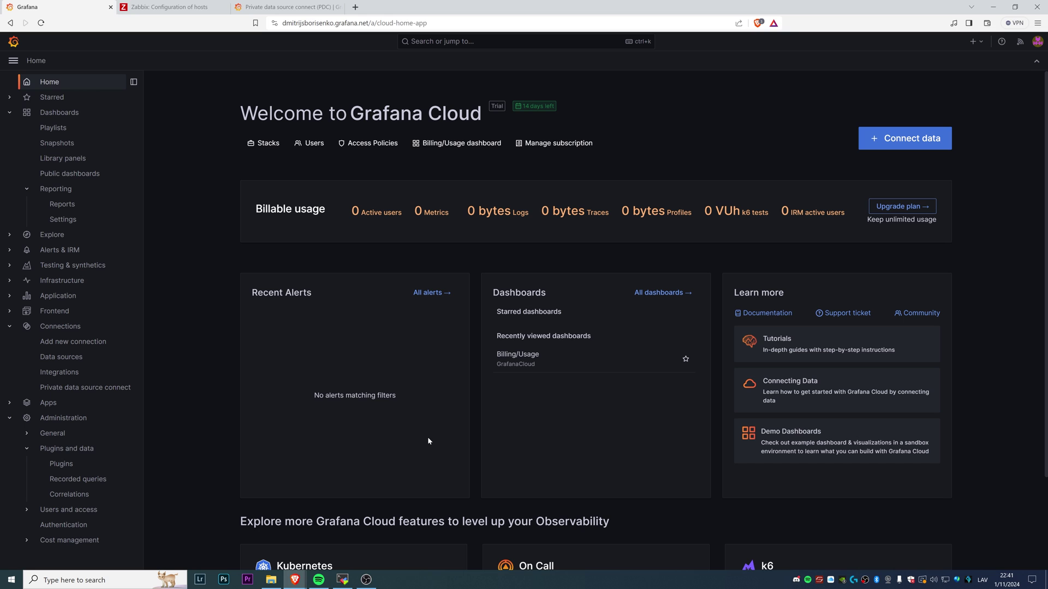
{"action": "left_click", "coordinate": [165, 5]}
{"action": "left_click", "coordinate": [61, 464]}
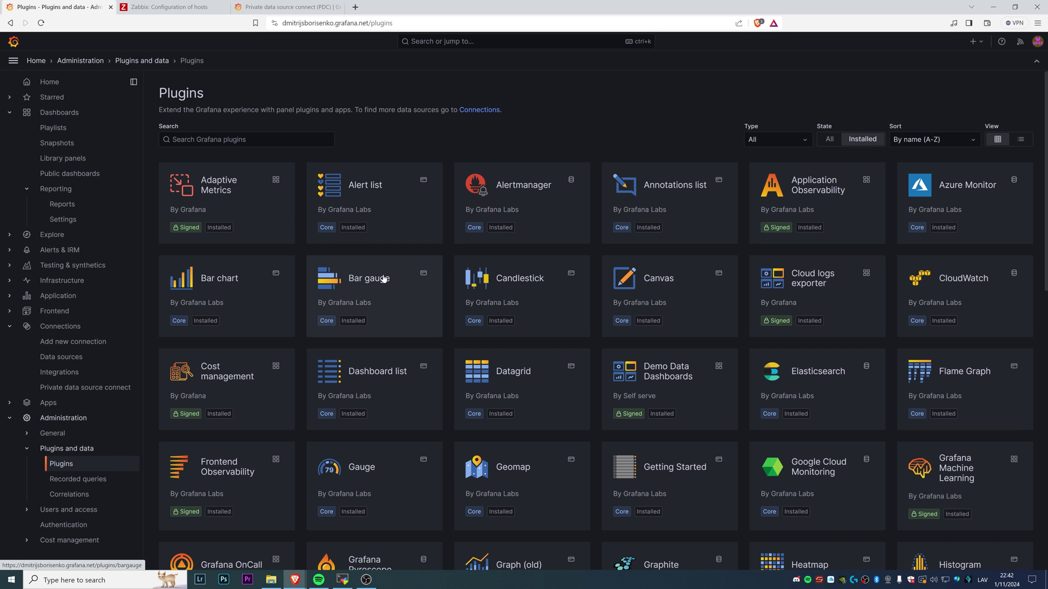
{"action": "scroll", "coordinate": [687, 250], "scroll_direction": "down", "scroll_amount": 12}
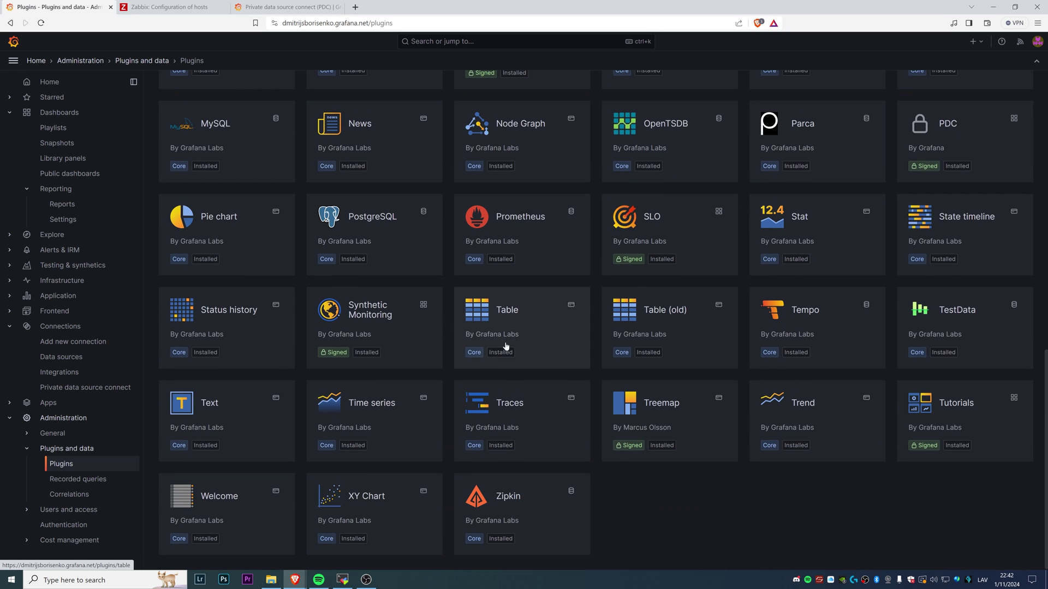
{"action": "scroll", "coordinate": [499, 338], "scroll_direction": "up", "scroll_amount": 6}
{"action": "scroll", "coordinate": [494, 331], "scroll_direction": "up", "scroll_amount": 5}
Search plugins for 'za' with State set to All and open the Zabbix plugin card
{"action": "left_click", "coordinate": [230, 140]}
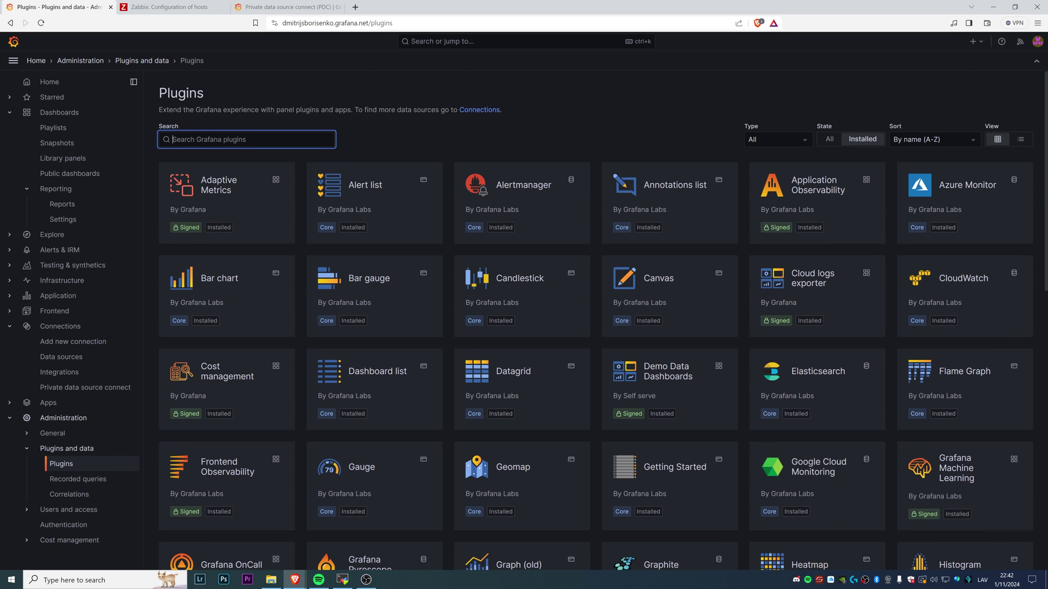
{"action": "type", "text": "zabbix"}
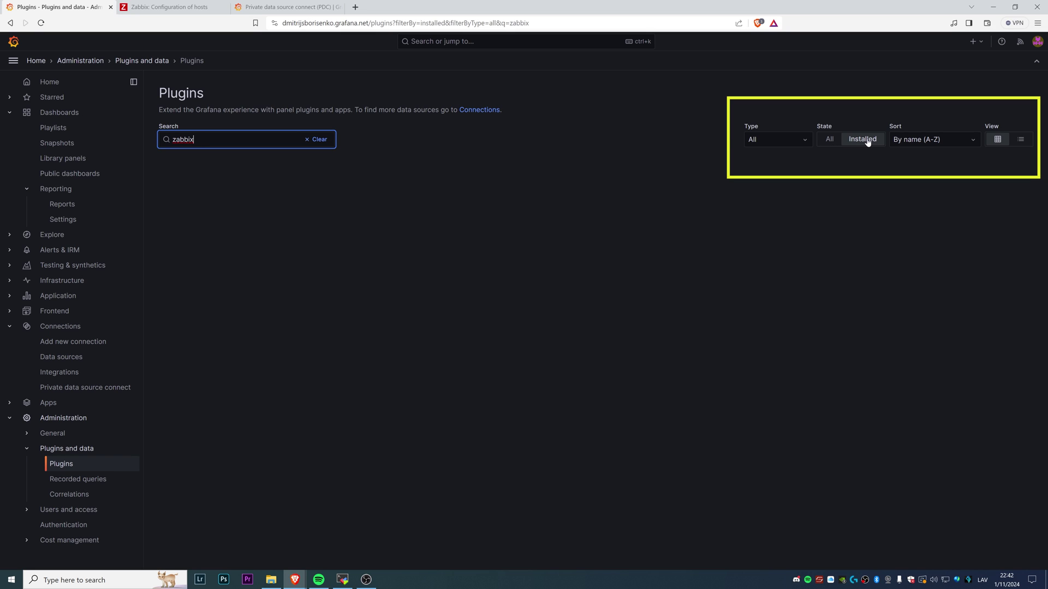
{"action": "left_click", "coordinate": [828, 141]}
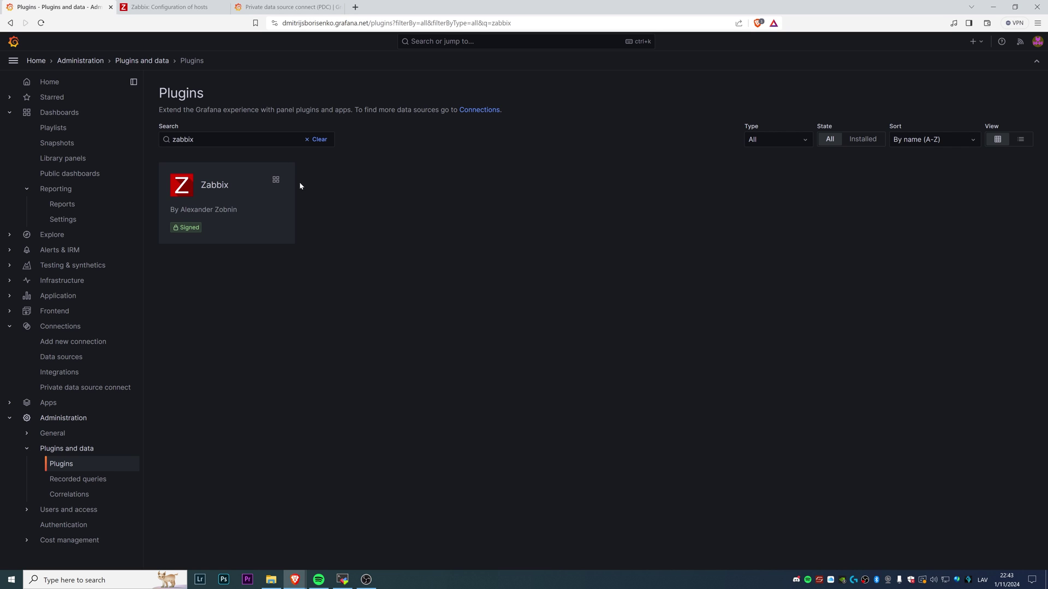
{"action": "left_click", "coordinate": [220, 196]}
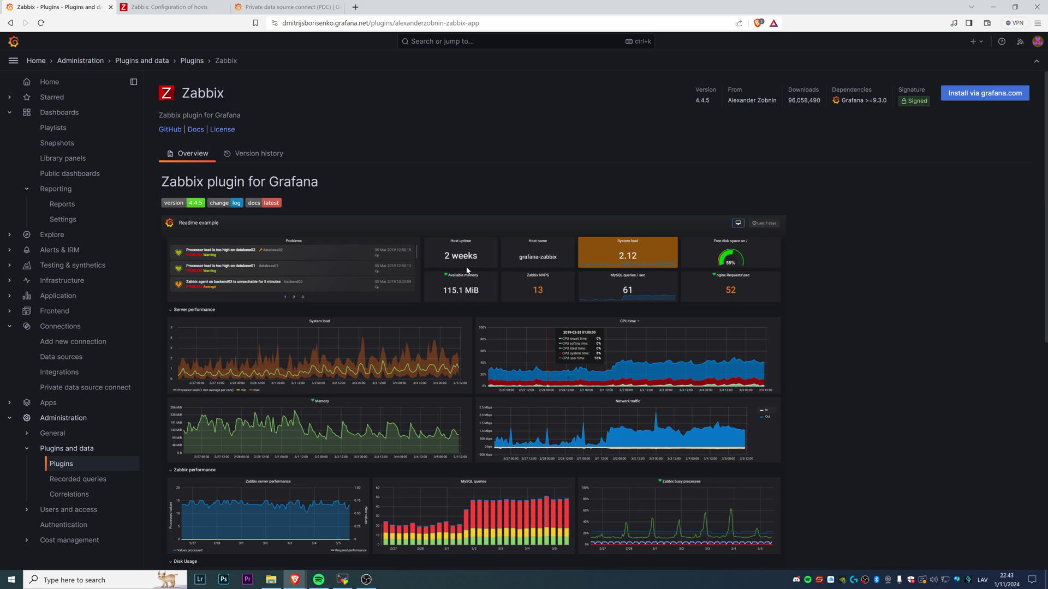
Read through the Zabbix plugin readme, then go to its 'Install via grafana.com' page
{"action": "scroll", "coordinate": [467, 270], "scroll_direction": "down", "scroll_amount": 7}
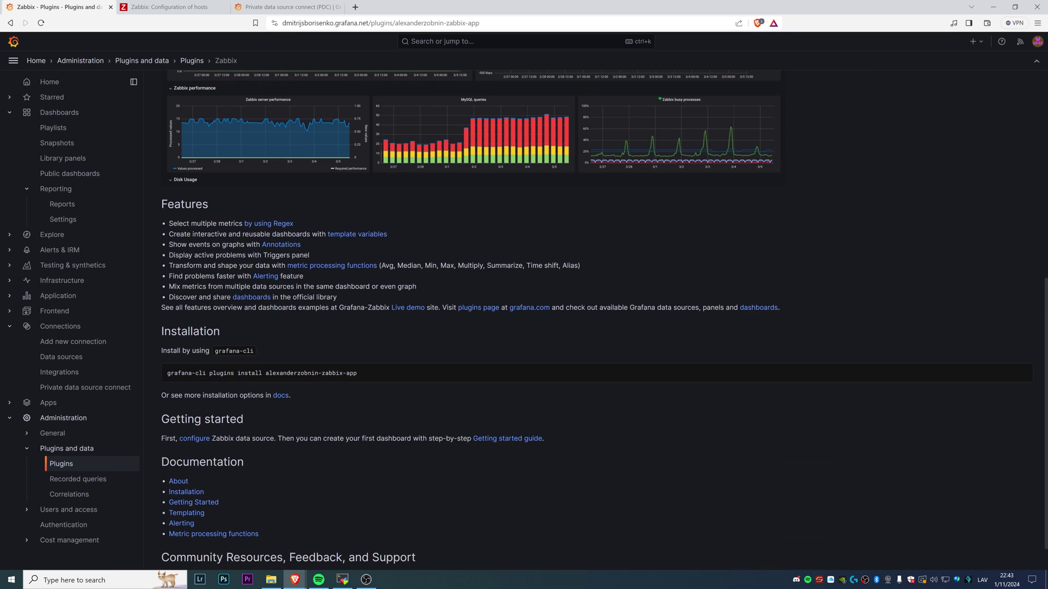
{"action": "scroll", "coordinate": [246, 295], "scroll_direction": "down", "scroll_amount": 1}
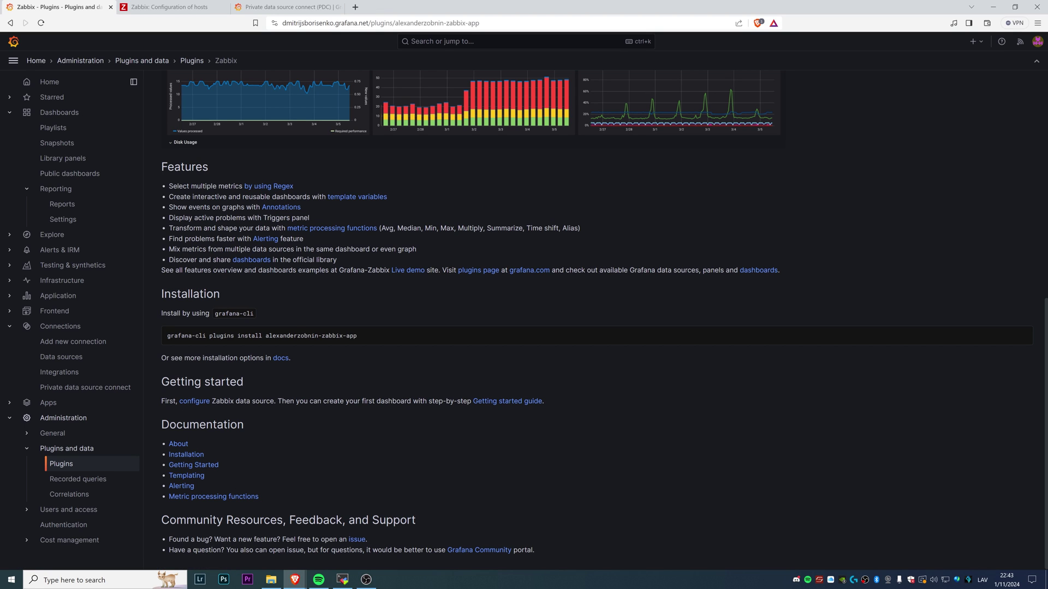
{"action": "scroll", "coordinate": [611, 456], "scroll_direction": "up", "scroll_amount": 8}
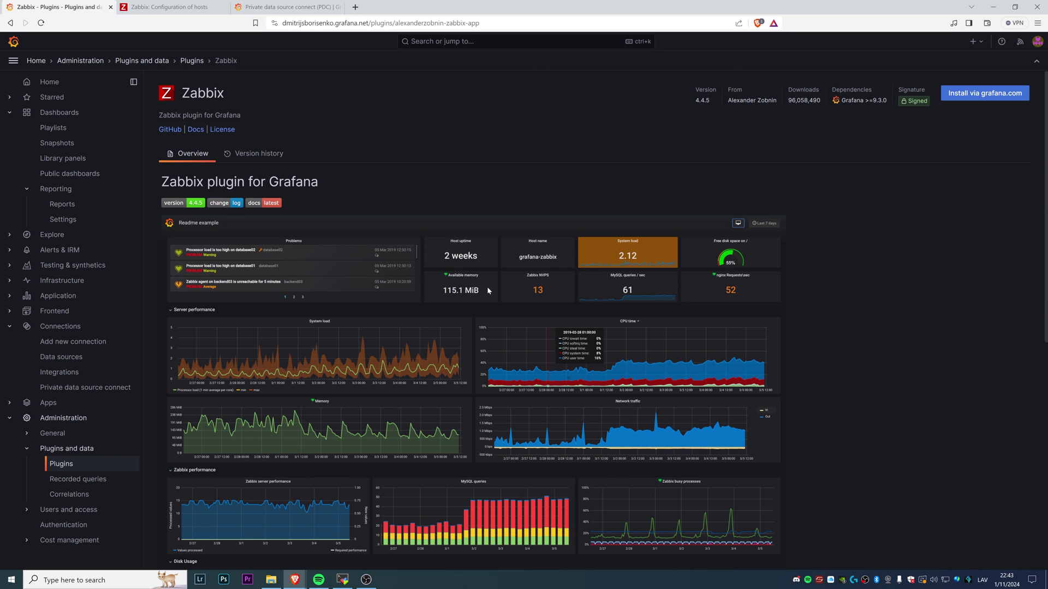
{"action": "left_click", "coordinate": [993, 101]}
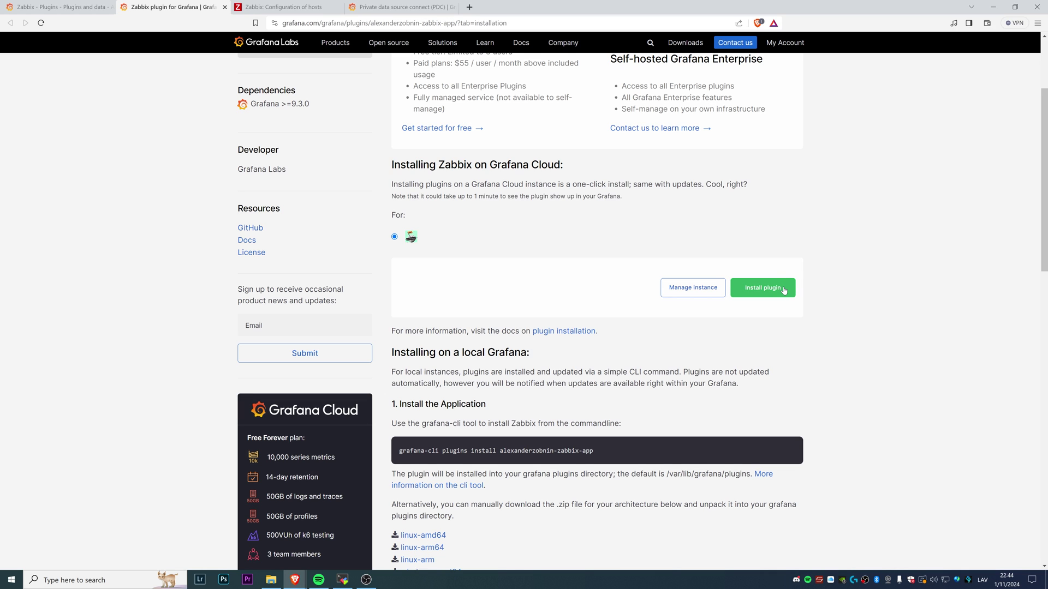
Install the Zabbix plugin onto the Grafana Cloud instance from grafana.com
{"action": "left_click", "coordinate": [783, 291]}
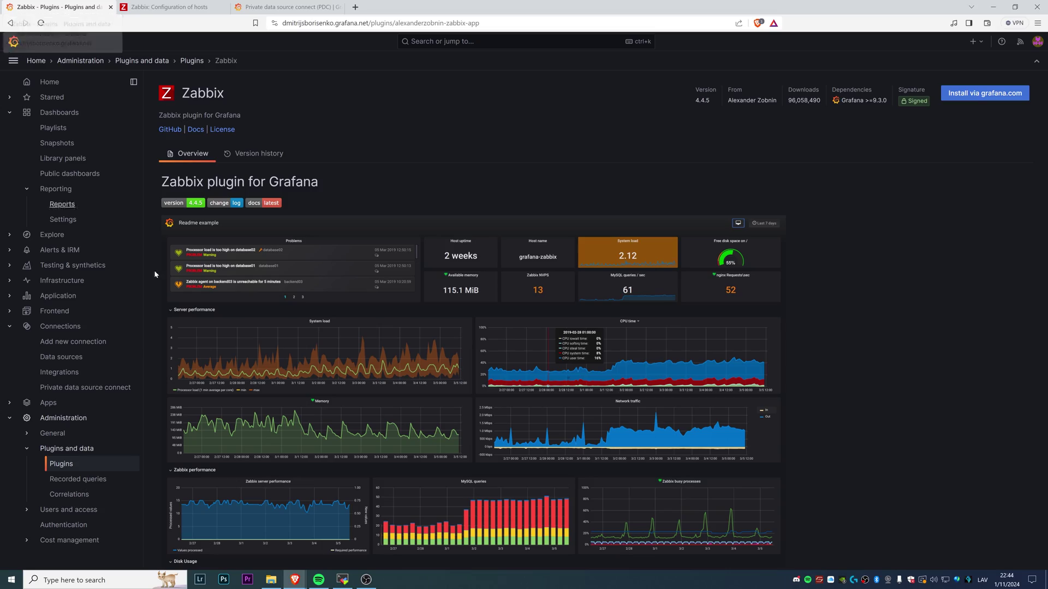
Reload the Plugins list and open the now-installed Zabbix plugin, version 4.4.5
{"action": "left_click", "coordinate": [74, 463]}
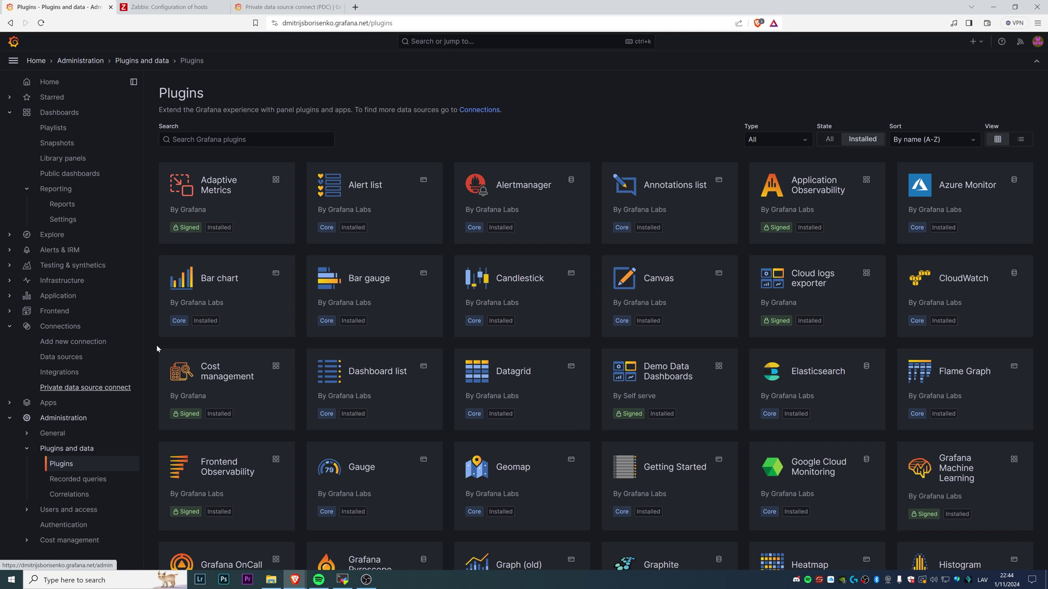
{"action": "key", "text": "F5"}
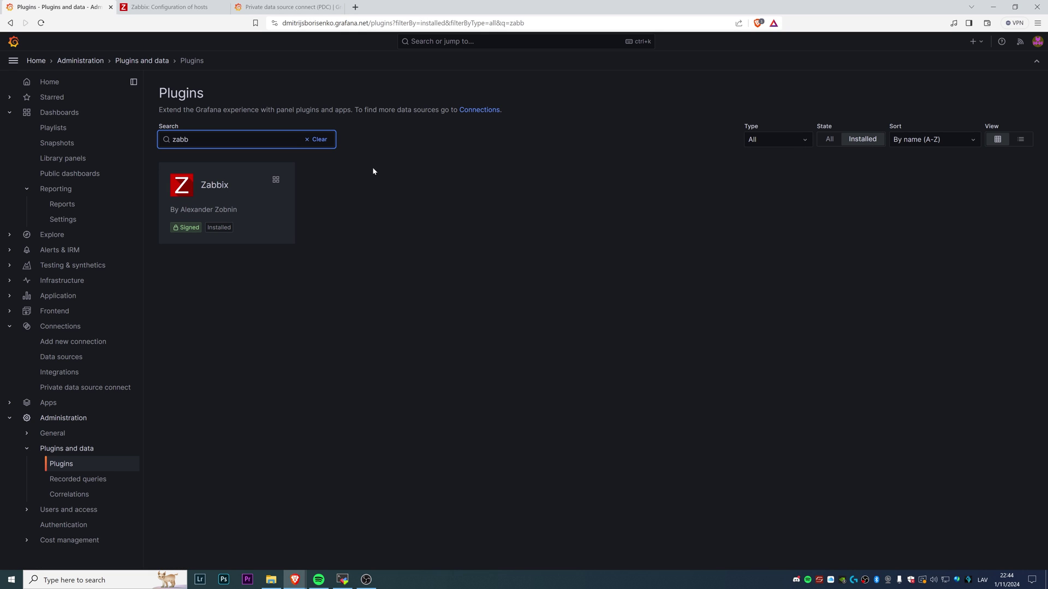
{"action": "left_click", "coordinate": [232, 182]}
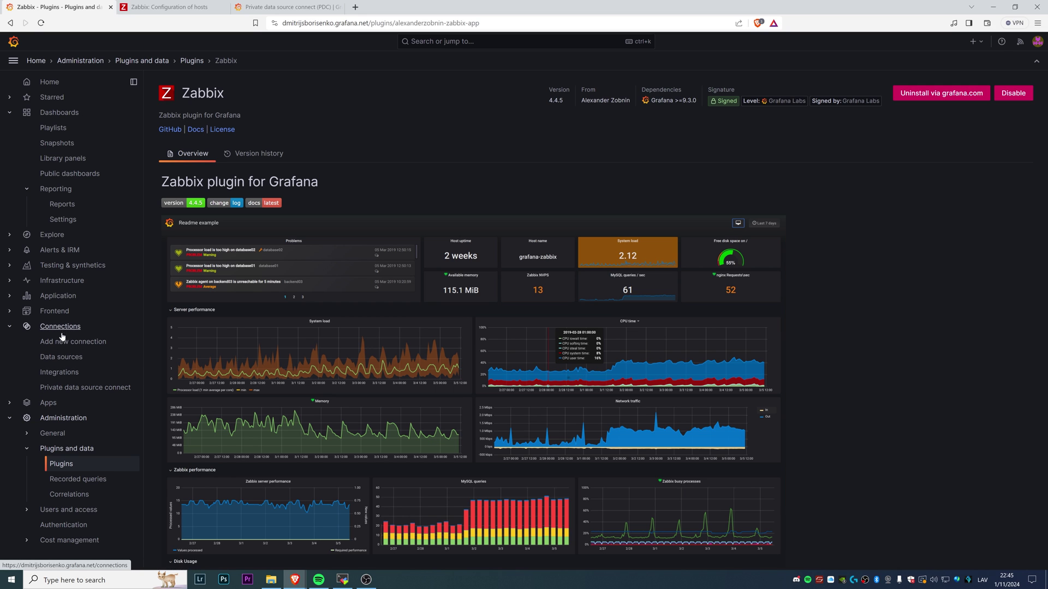
From Data sources, add a new data source, filter types by 'zabb' and choose Zabbix
{"action": "left_click", "coordinate": [66, 358]}
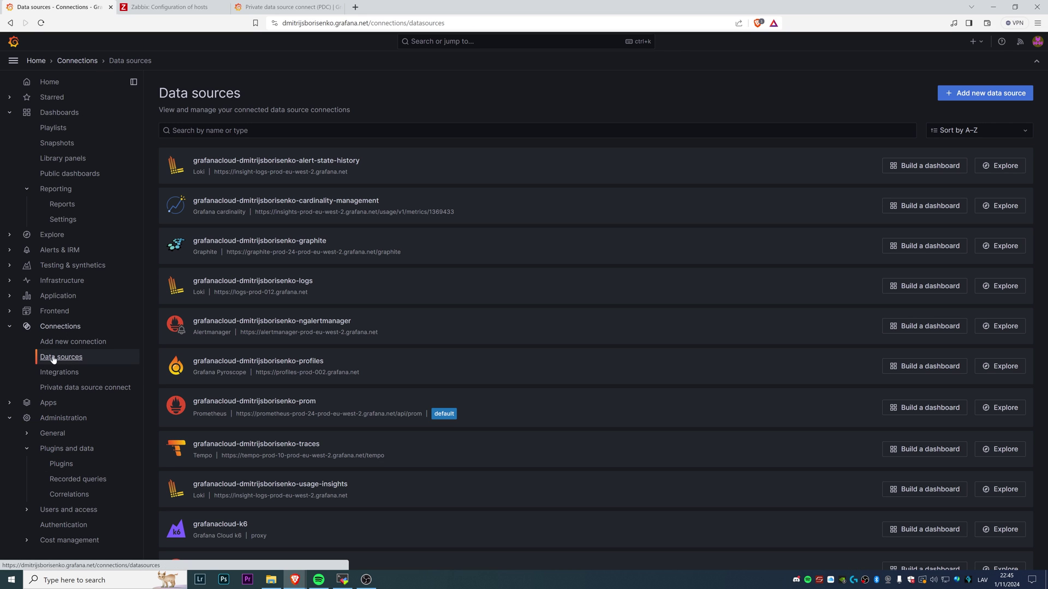
{"action": "scroll", "coordinate": [542, 389], "scroll_direction": "down", "scroll_amount": 1}
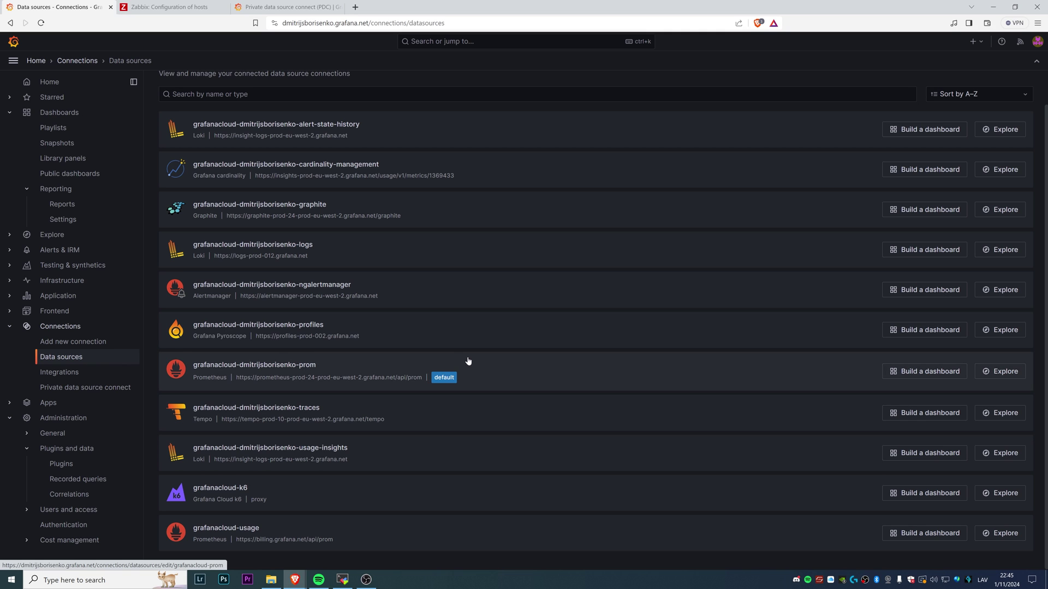
{"action": "scroll", "coordinate": [468, 362], "scroll_direction": "up", "scroll_amount": 1}
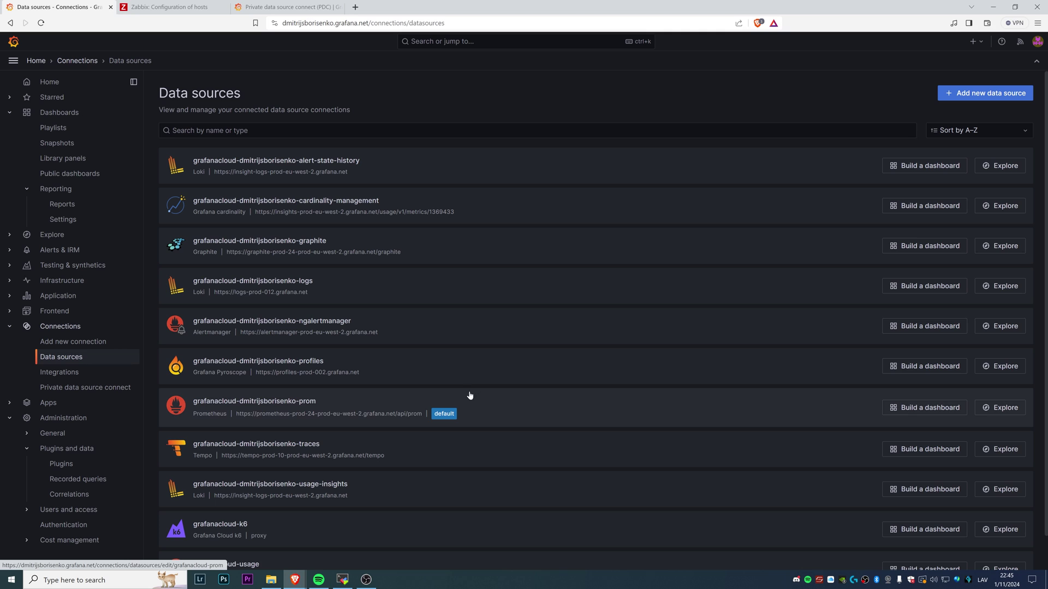
{"action": "left_click", "coordinate": [970, 97]}
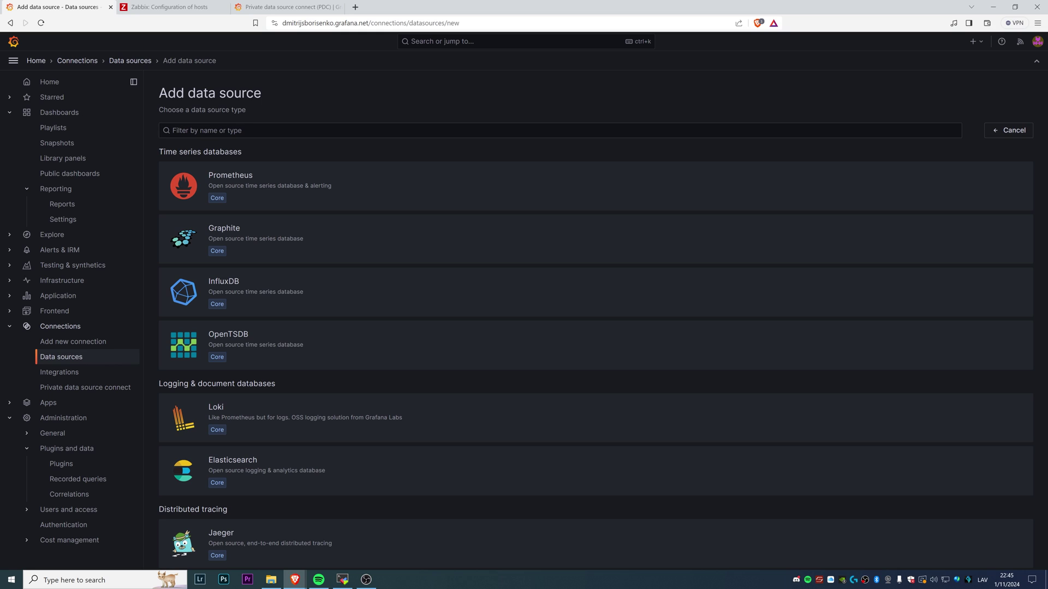
{"action": "left_click", "coordinate": [252, 129]}
{"action": "type", "text": "zabb"}
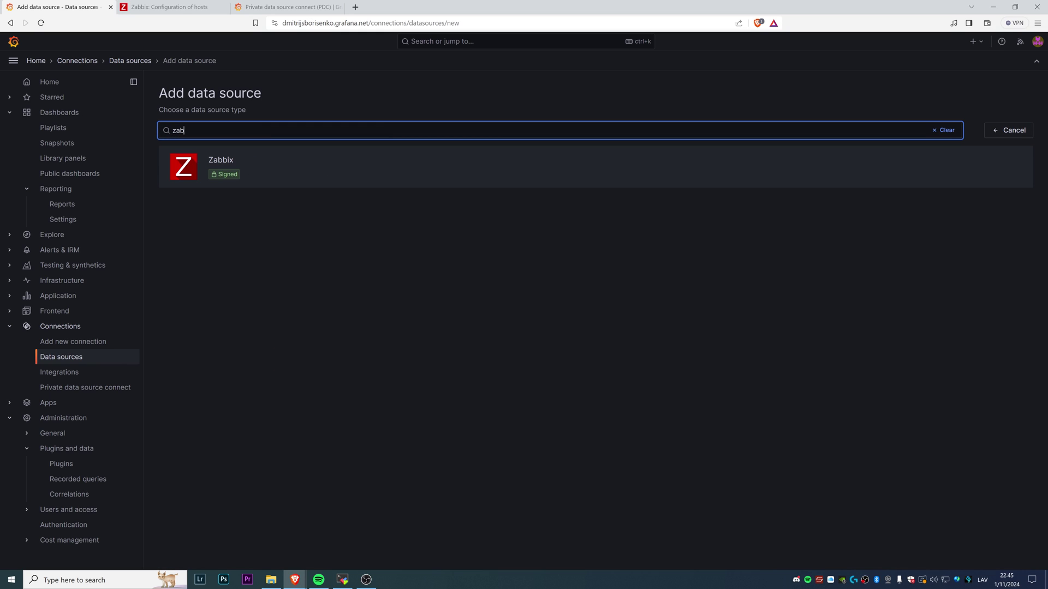
{"action": "left_click", "coordinate": [276, 172]}
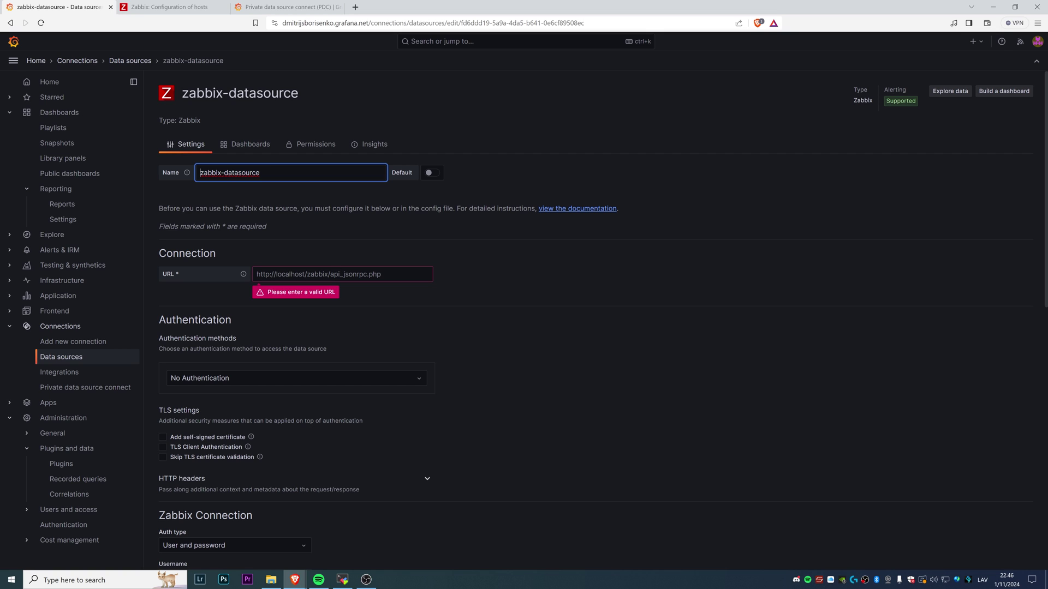
{"action": "left_click", "coordinate": [170, 9]}
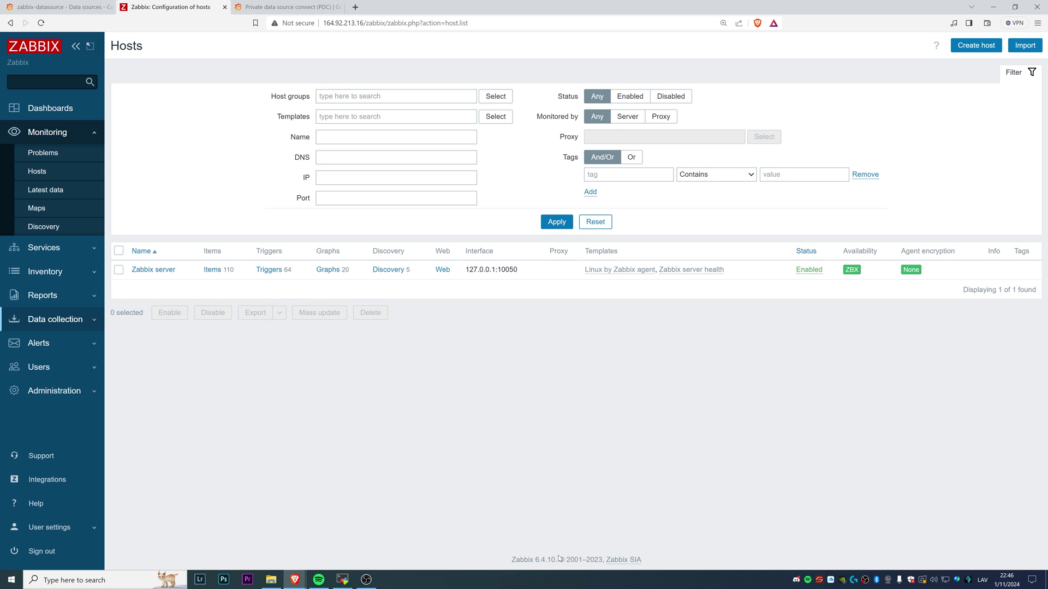
Copy the server address 164.92.213.16/zabbix from the Zabbix web interface's URL bar
{"action": "left_click", "coordinate": [81, 11]}
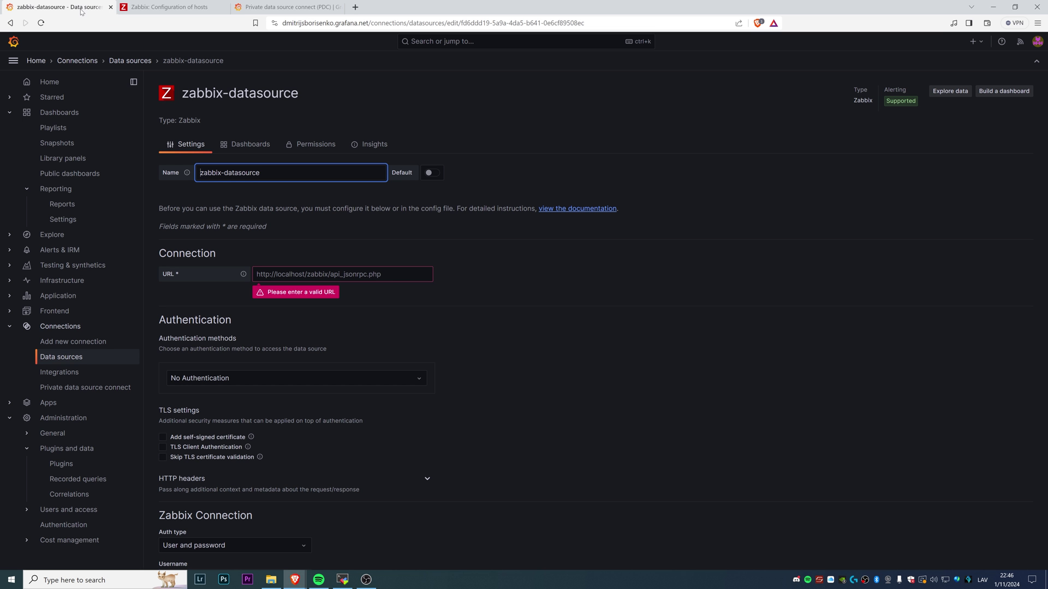
{"action": "left_click", "coordinate": [164, 8]}
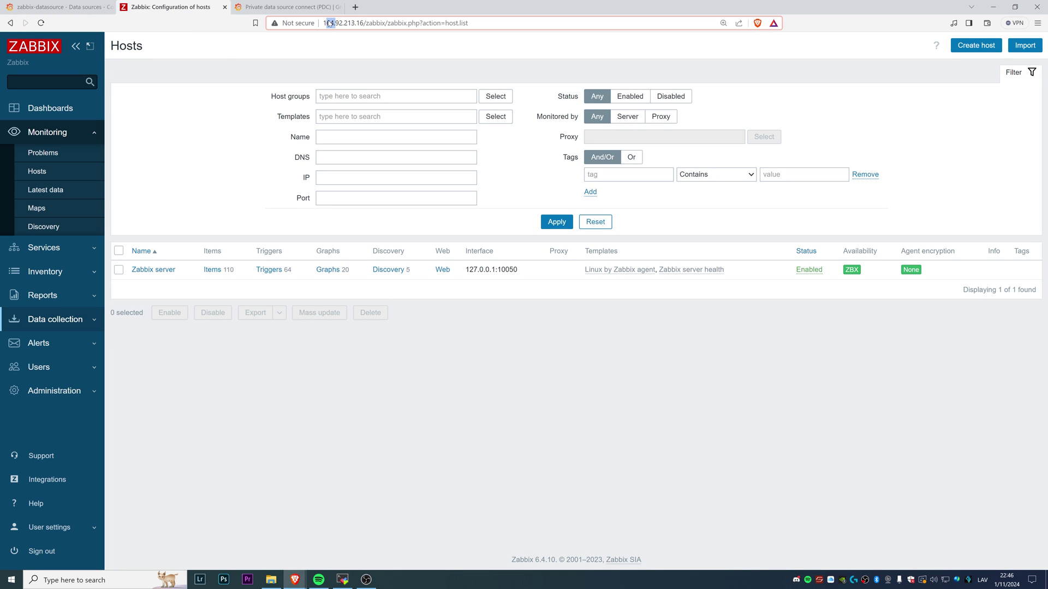
{"action": "left_click_drag", "start_coordinate": [323, 23], "coordinate": [386, 23]}
{"action": "key", "text": "ctrl+c"}
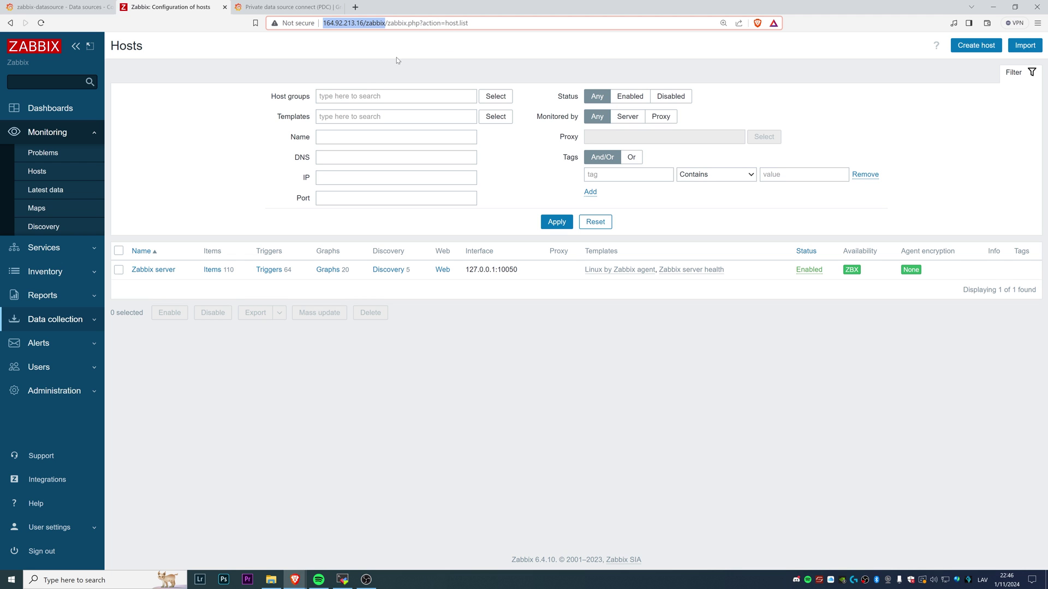
{"action": "left_click", "coordinate": [60, 6]}
{"action": "left_click", "coordinate": [327, 273]}
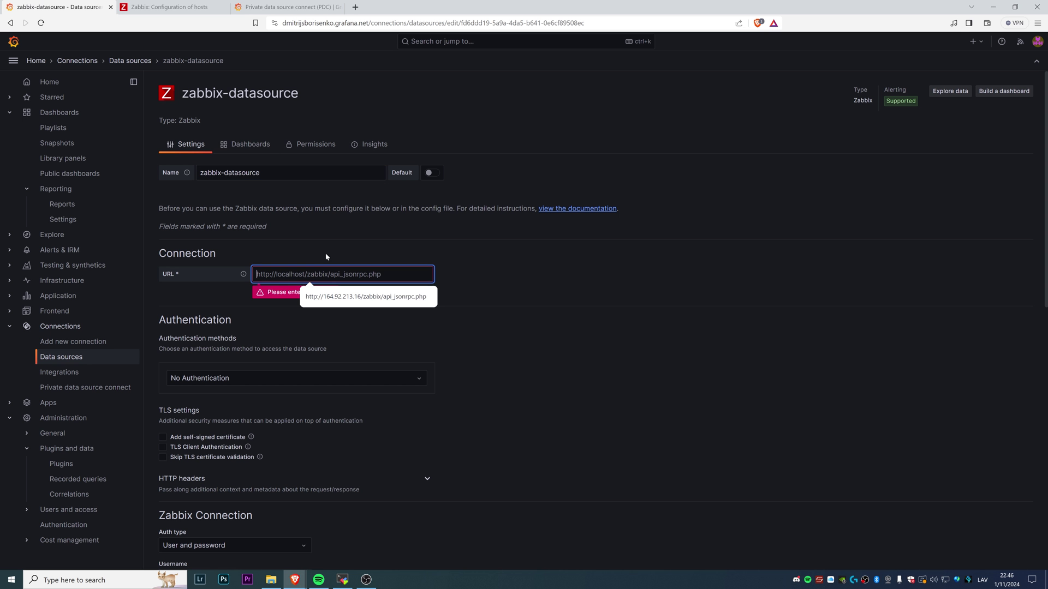
{"action": "key", "text": "ctrl+v"}
{"action": "type", "text": "/api_jsonrpc.php"}
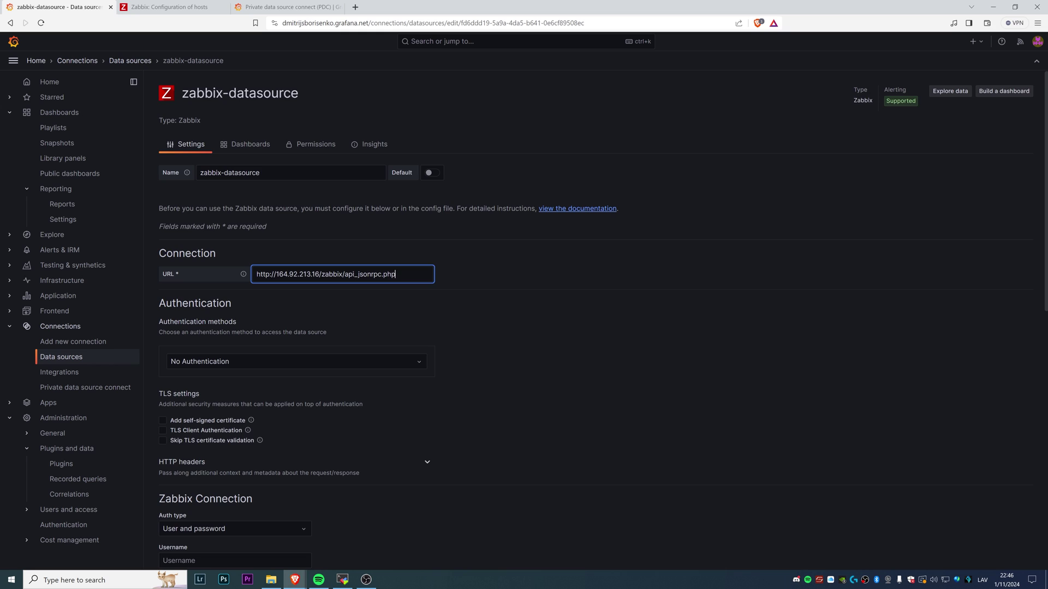
{"action": "scroll", "coordinate": [290, 293], "scroll_direction": "down", "scroll_amount": 1}
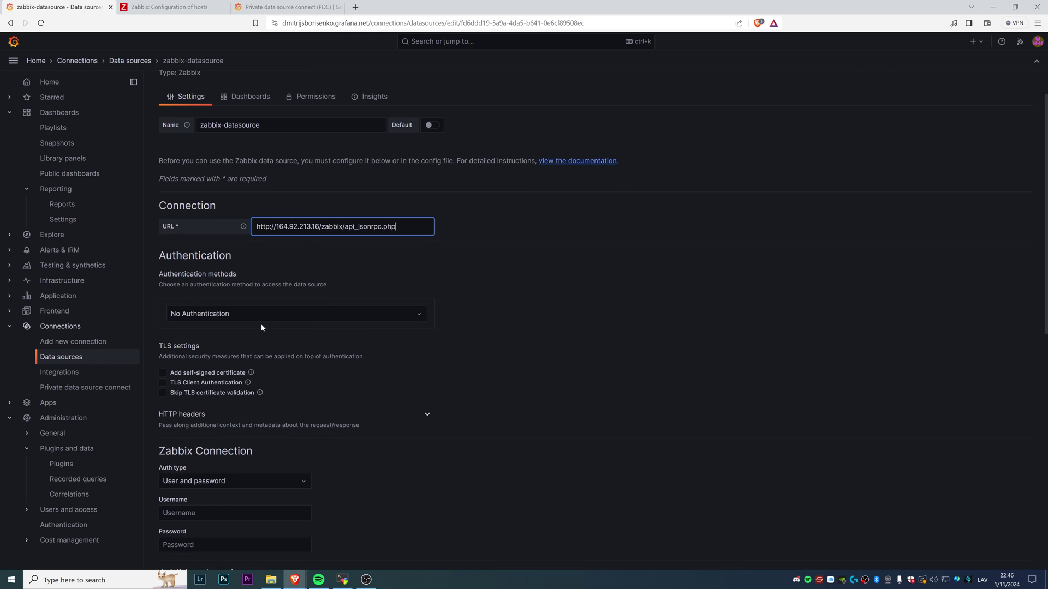
Switch authentication to Basic authentication, accepting the suggested user and entering the password
{"action": "left_click", "coordinate": [244, 316]}
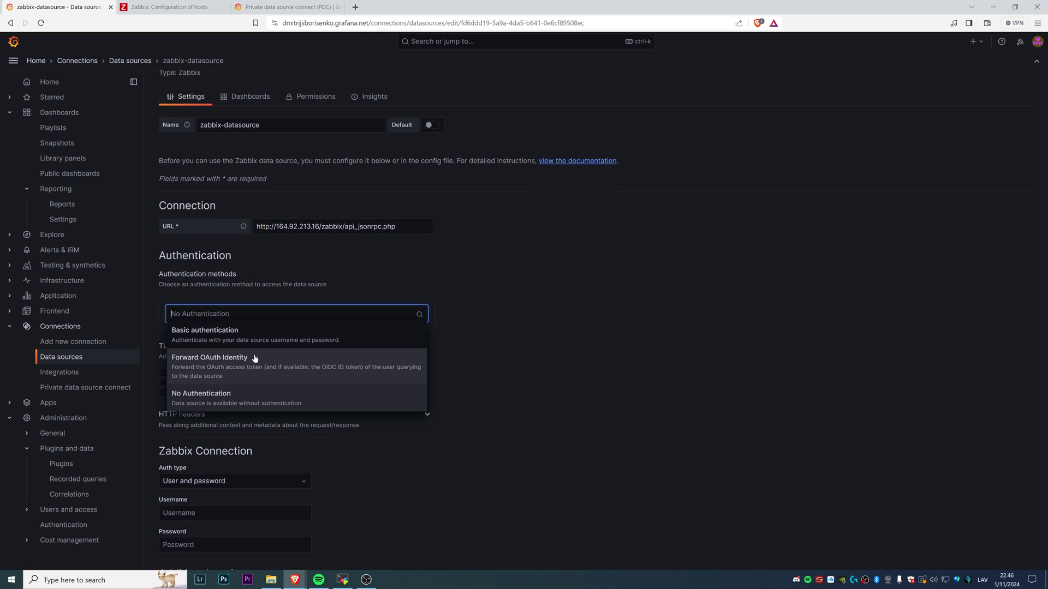
{"action": "left_click", "coordinate": [247, 337]}
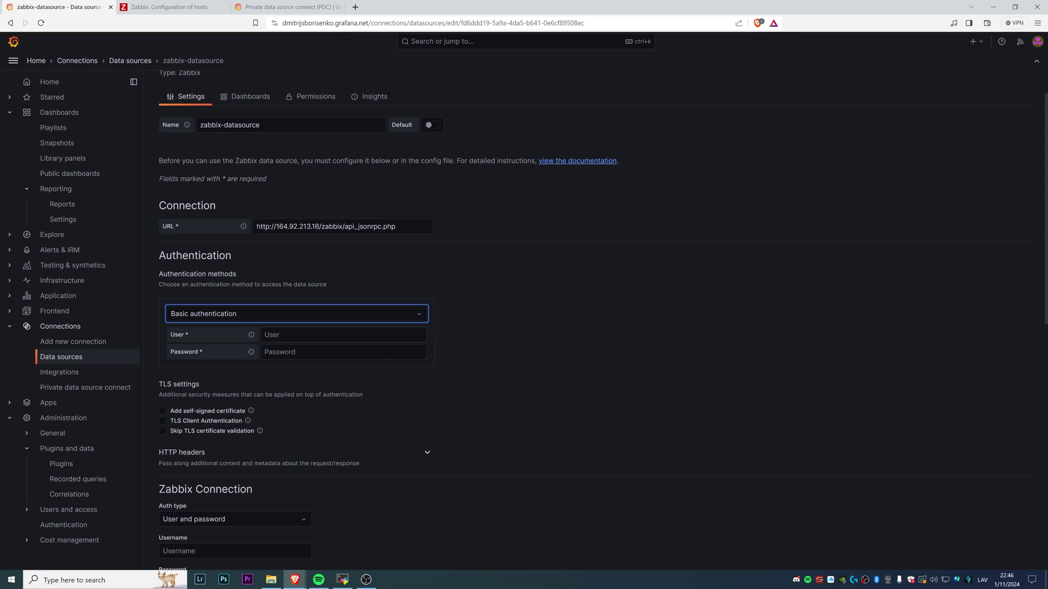
{"action": "left_click", "coordinate": [318, 335]}
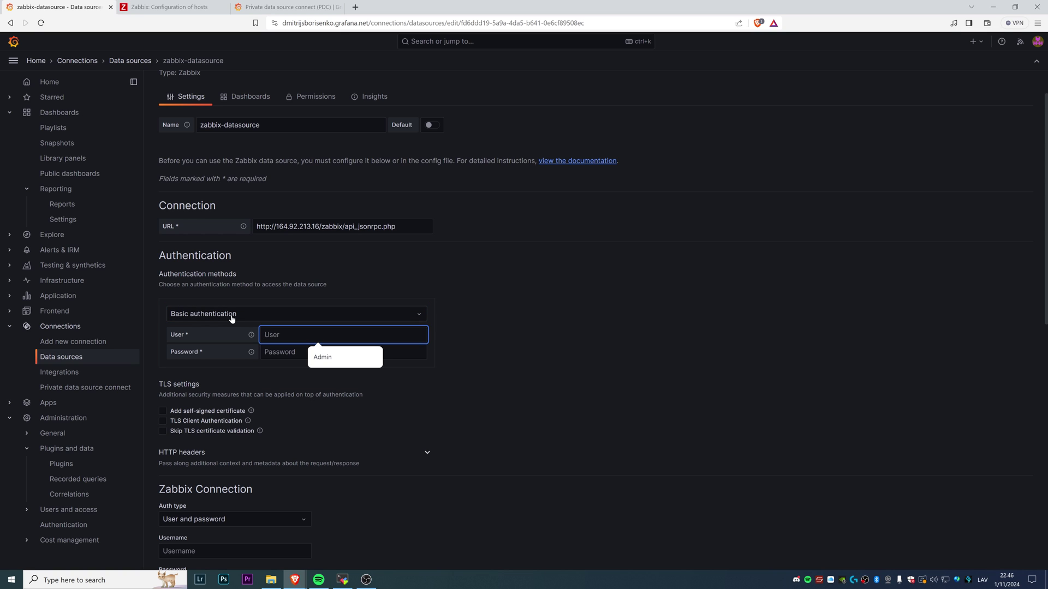
{"action": "key", "text": "Down"}
{"action": "key", "text": "Return"}
{"action": "left_click", "coordinate": [265, 352]}
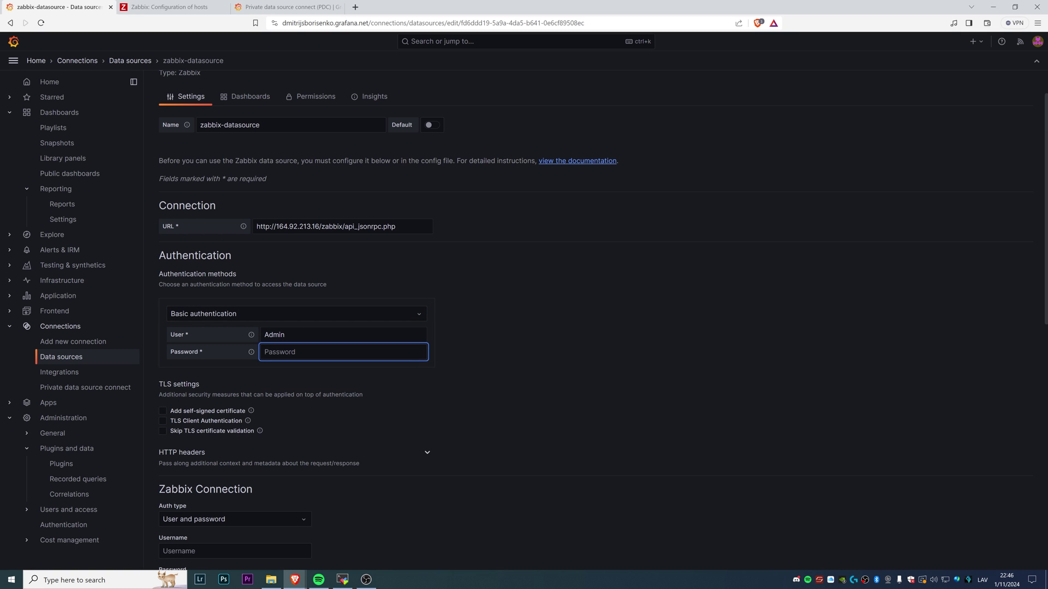
{"action": "type", "text": "zabbix"}
{"action": "left_click", "coordinate": [189, 6]}
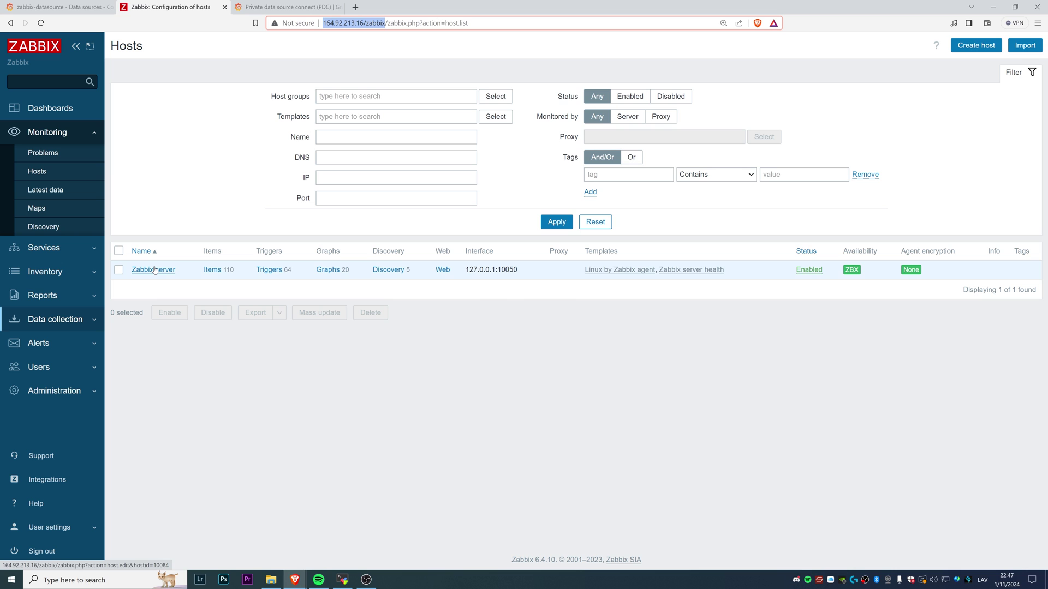
{"action": "left_click", "coordinate": [75, 11]}
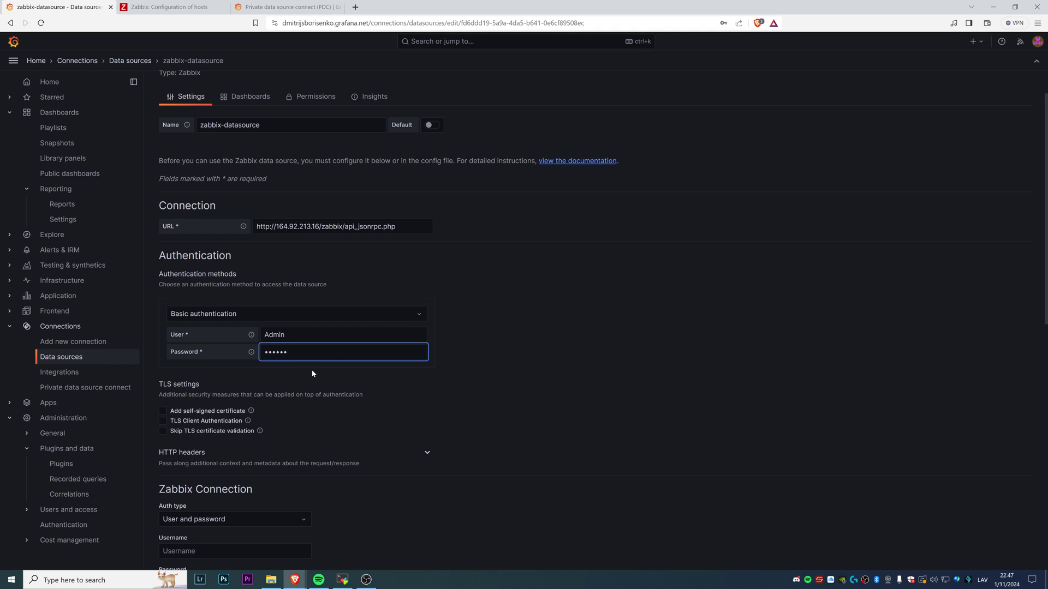
{"action": "scroll", "coordinate": [338, 372], "scroll_direction": "down", "scroll_amount": 2}
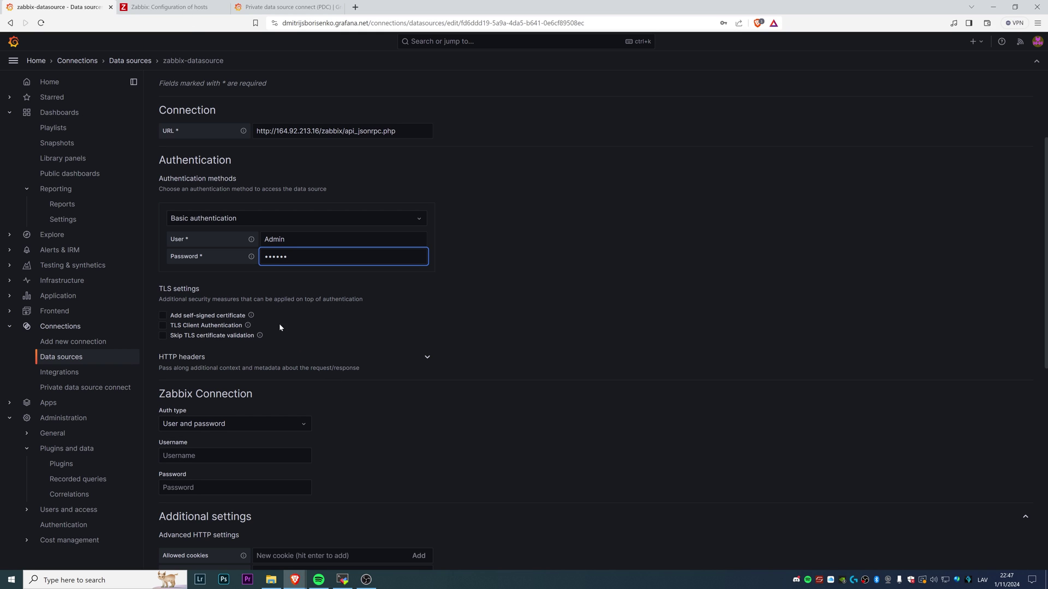
{"action": "scroll", "coordinate": [284, 314], "scroll_direction": "down", "scroll_amount": 3}
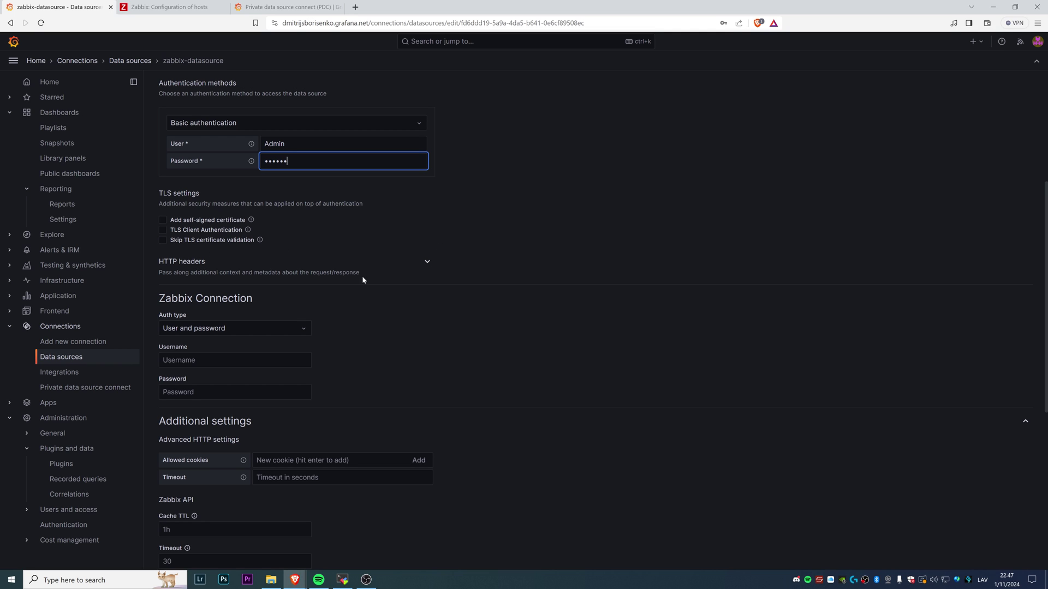
{"action": "scroll", "coordinate": [468, 252], "scroll_direction": "down", "scroll_amount": 3}
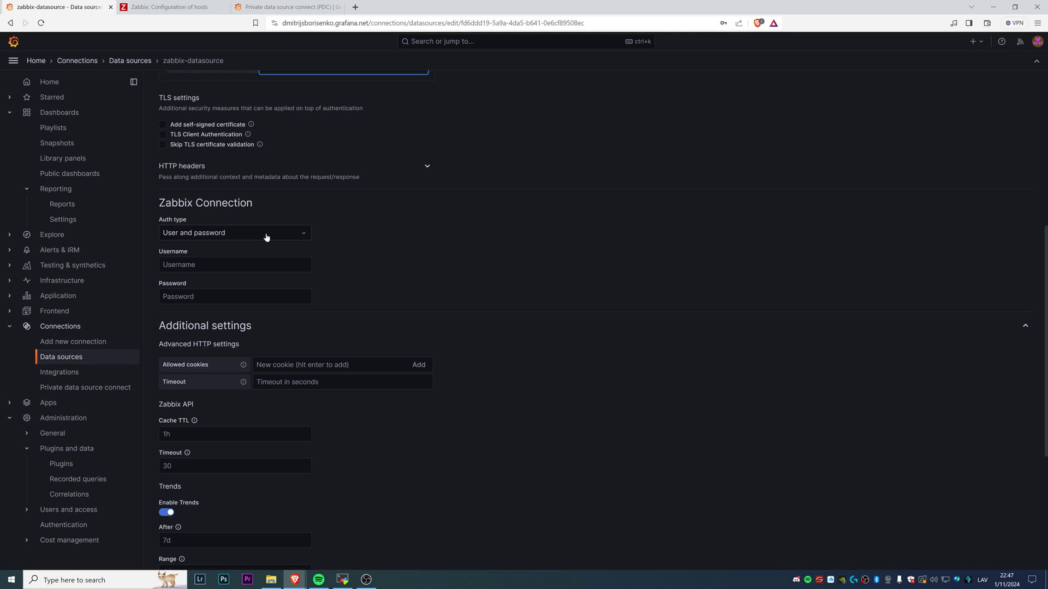
{"action": "left_click", "coordinate": [267, 237]}
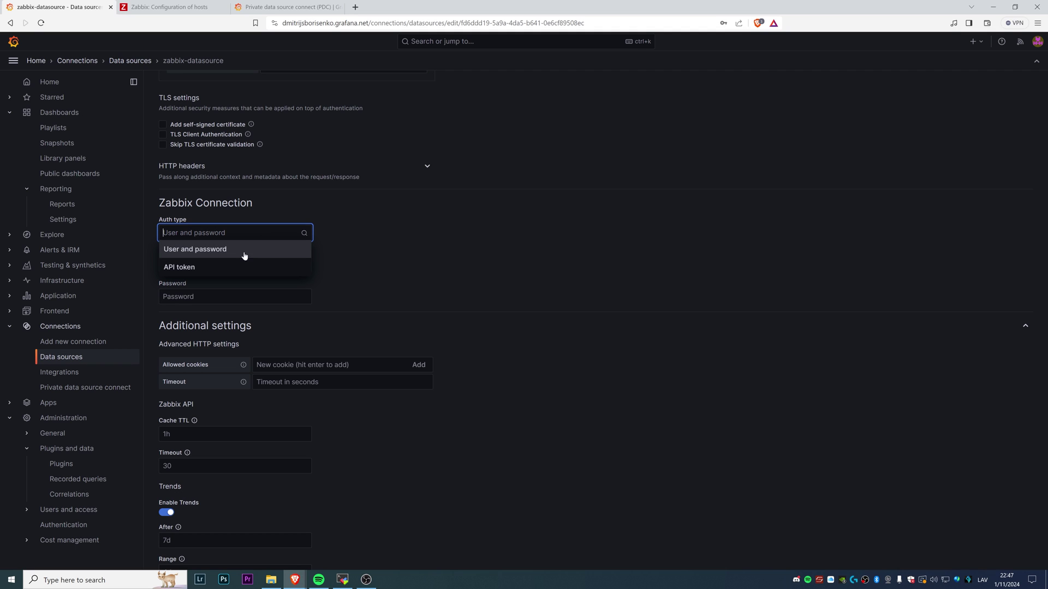
{"action": "left_click", "coordinate": [238, 269]}
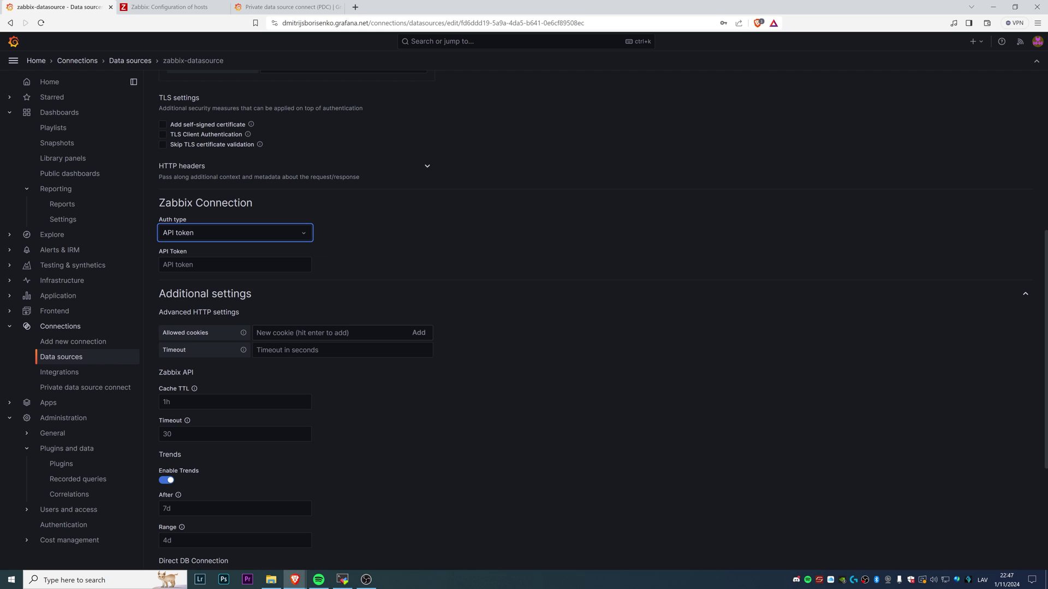
{"action": "left_click", "coordinate": [169, 6]}
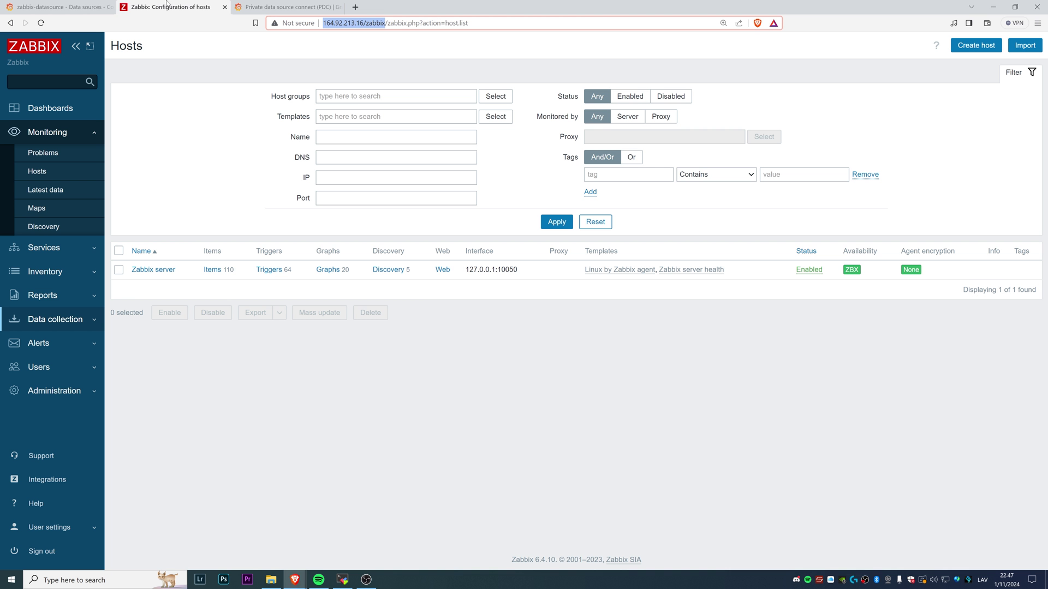
{"action": "left_click", "coordinate": [53, 6]}
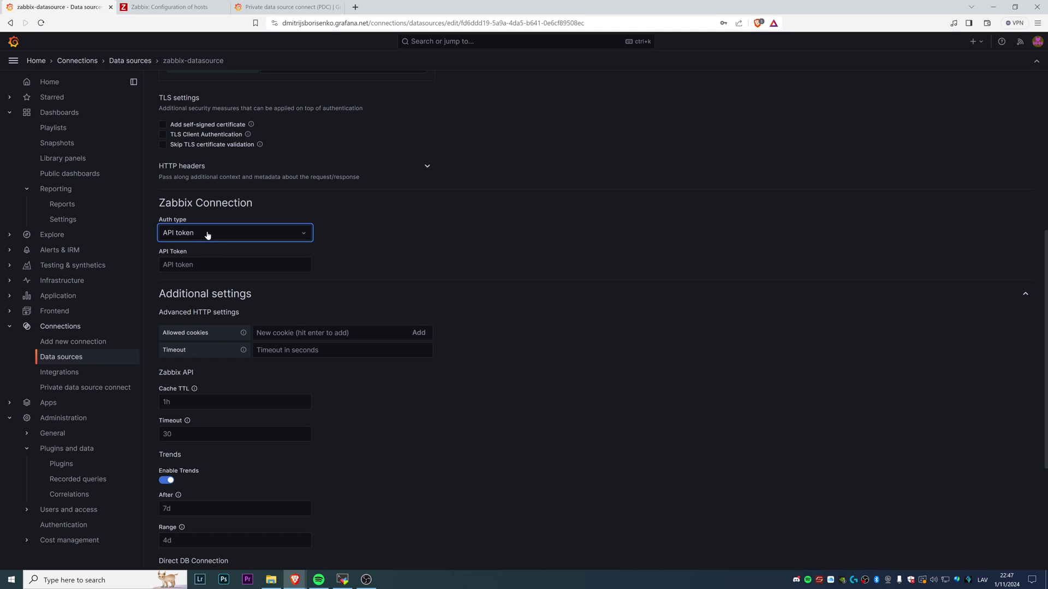
{"action": "left_click", "coordinate": [207, 233]}
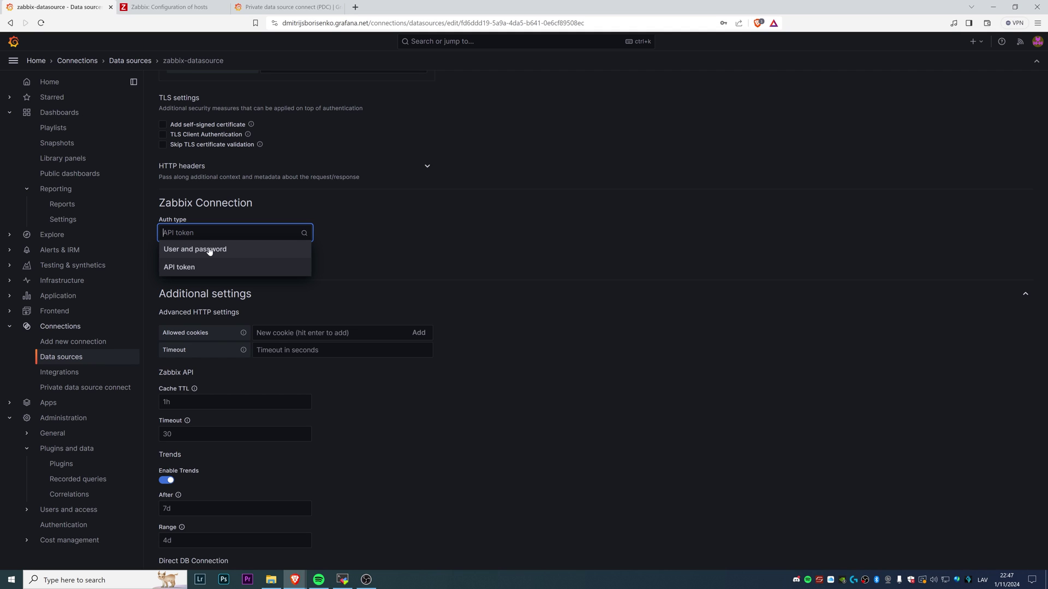
{"action": "left_click", "coordinate": [210, 250]}
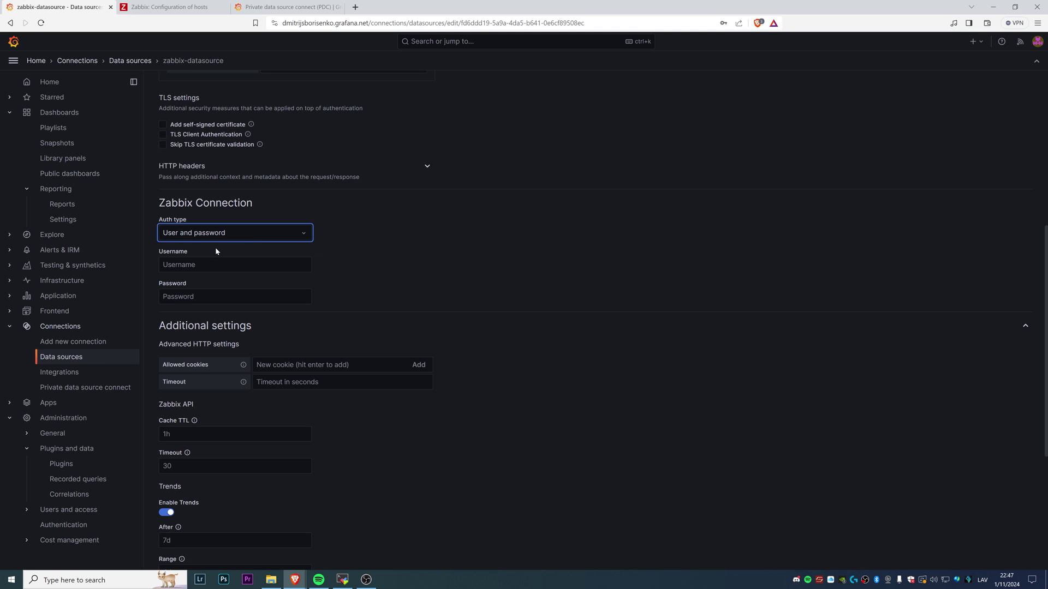
Enter username Admin and the password in the Zabbix Connection section, then scroll down
{"action": "left_click", "coordinate": [215, 265]}
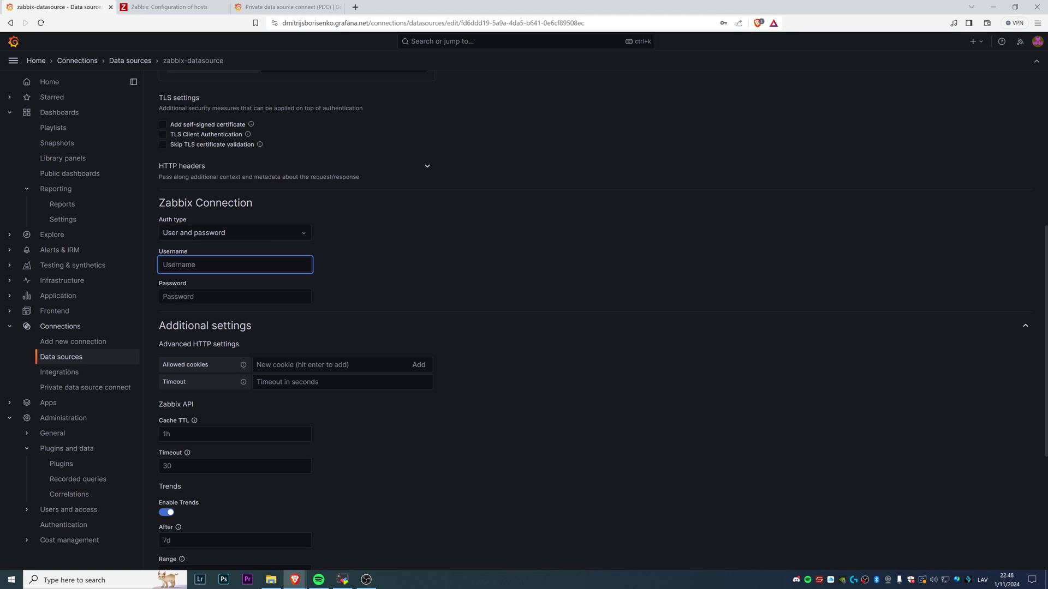
{"action": "type", "text": "Admin"}
{"action": "key", "text": "Tab"}
{"action": "type", "text": "zabbix"}
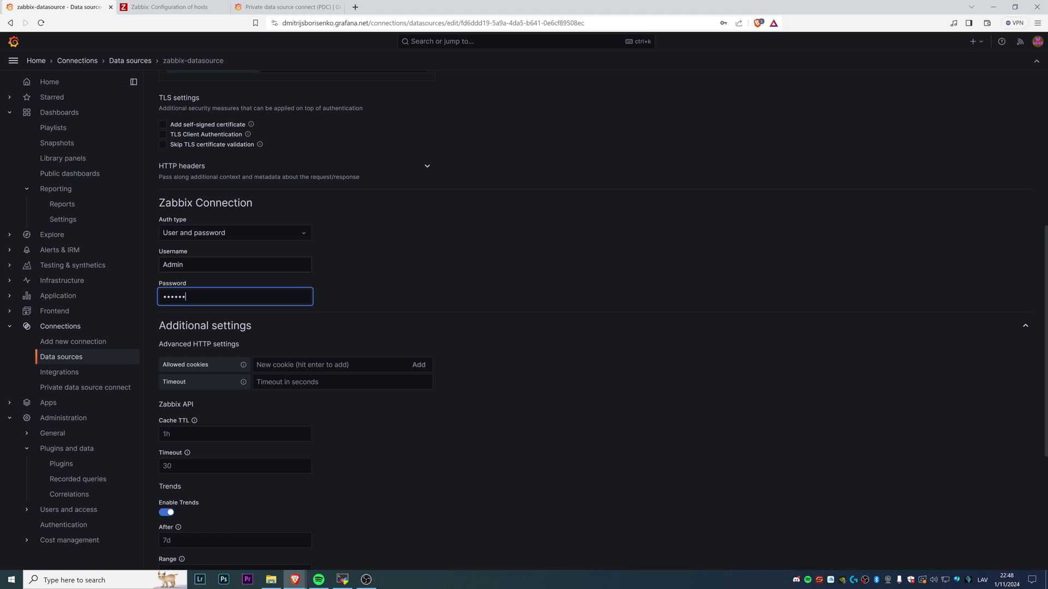
{"action": "scroll", "coordinate": [311, 338], "scroll_direction": "down", "scroll_amount": 2}
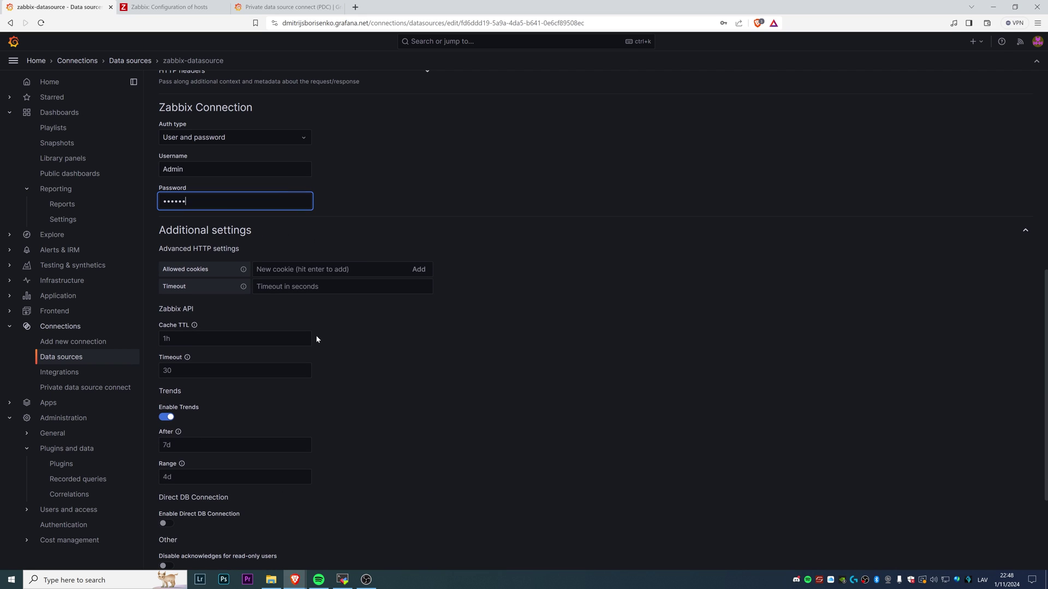
{"action": "scroll", "coordinate": [316, 336], "scroll_direction": "down", "scroll_amount": 1}
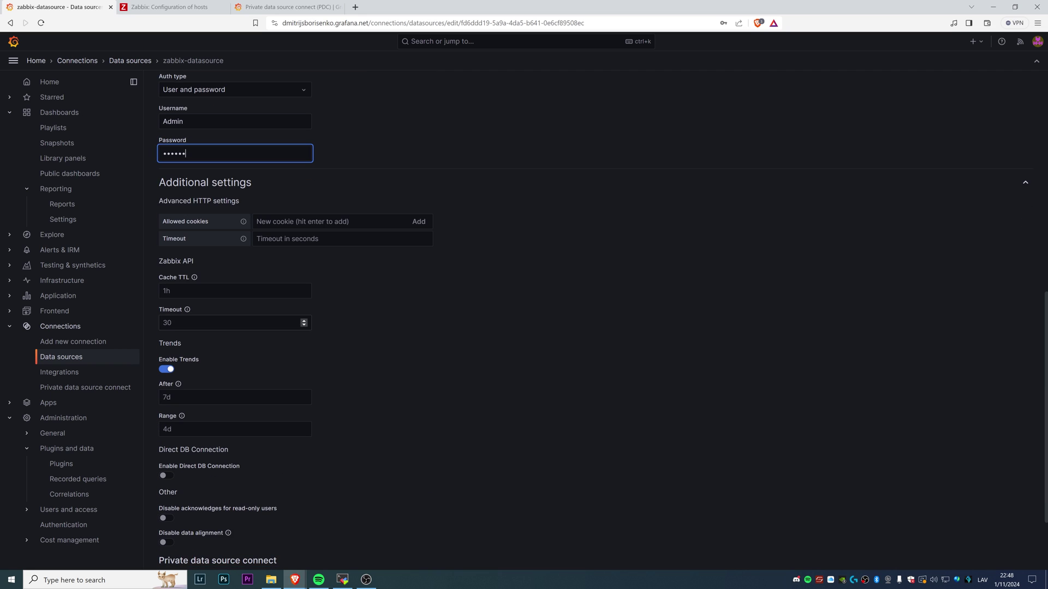
{"action": "scroll", "coordinate": [331, 244], "scroll_direction": "down", "scroll_amount": 2}
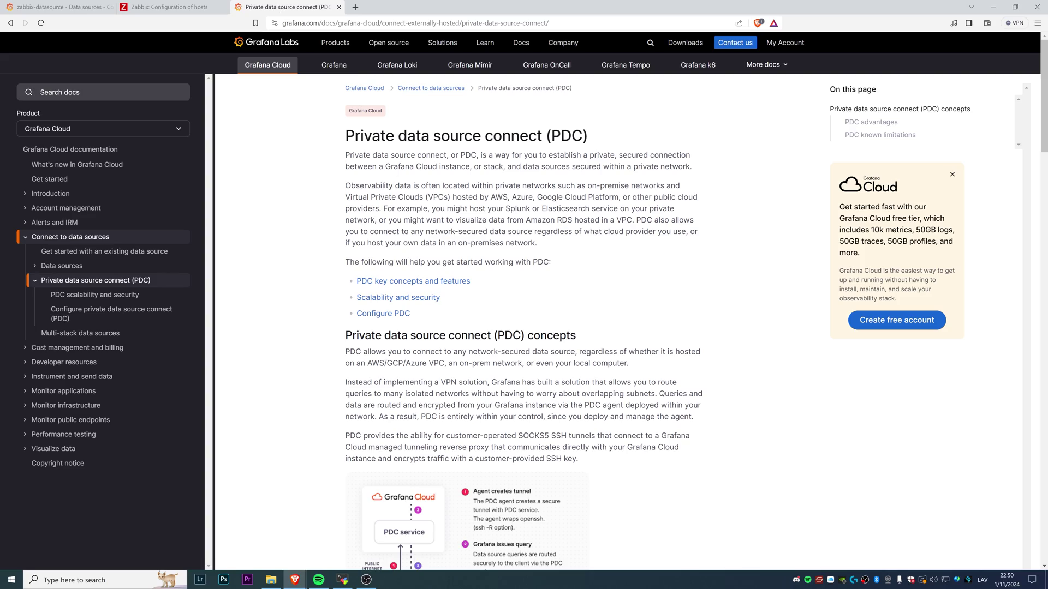
Check the PDC docs' supported data sources table for Zabbix, then return to the data source settings
{"action": "scroll", "coordinate": [512, 316], "scroll_direction": "down", "scroll_amount": 20}
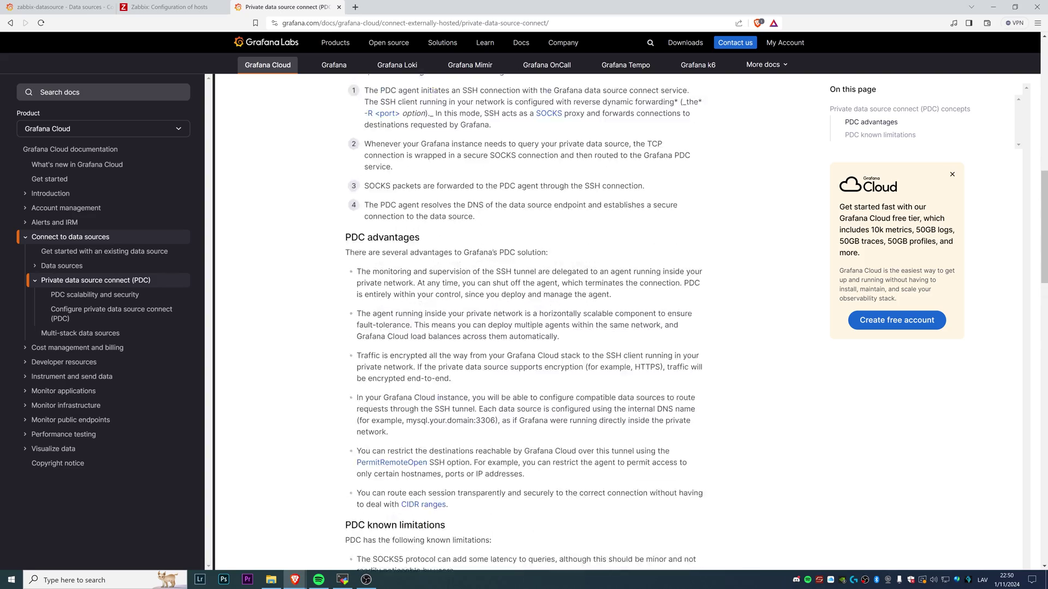
{"action": "scroll", "coordinate": [486, 346], "scroll_direction": "up", "scroll_amount": 20}
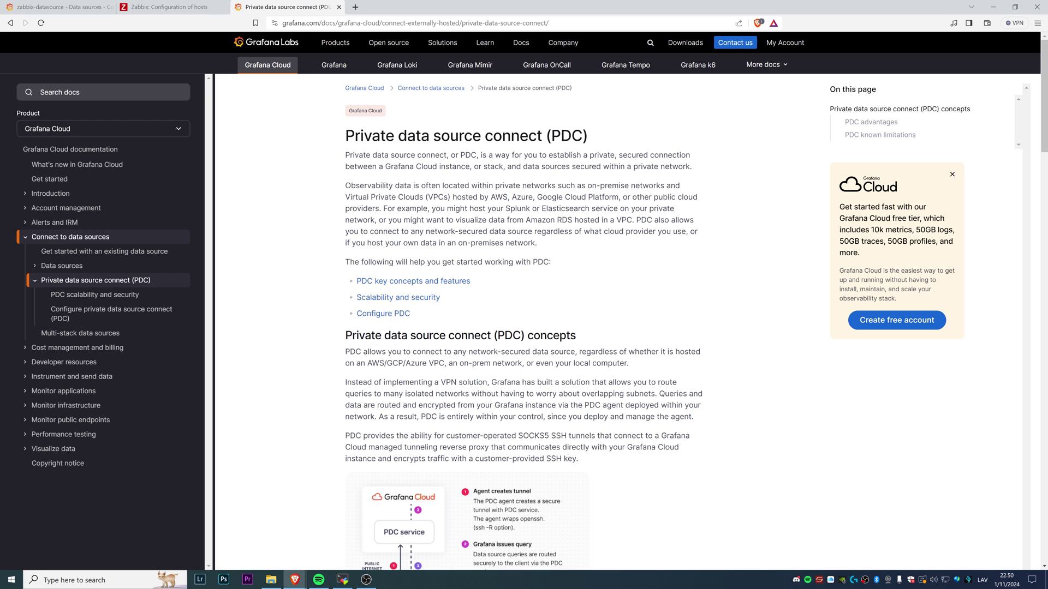
{"action": "scroll", "coordinate": [501, 377], "scroll_direction": "down", "scroll_amount": 20}
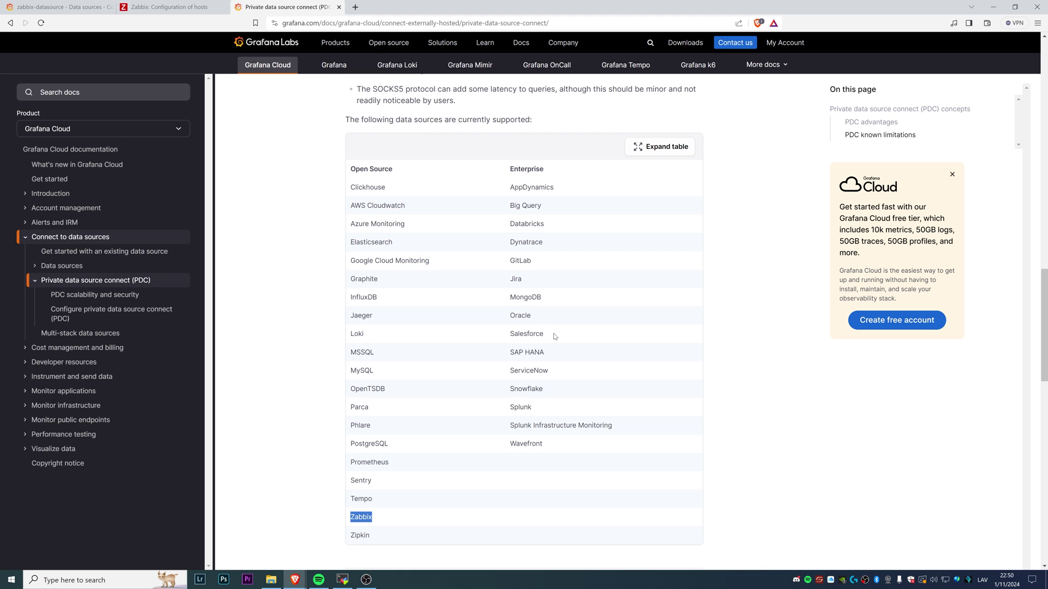
{"action": "scroll", "coordinate": [554, 335], "scroll_direction": "up", "scroll_amount": 15}
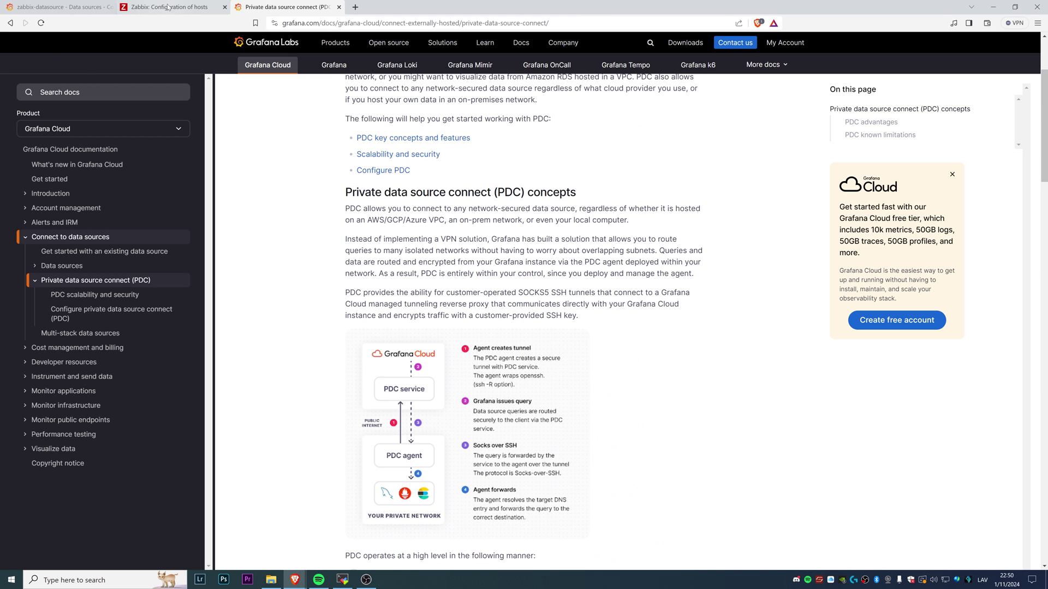
{"action": "left_click", "coordinate": [168, 7]}
{"action": "left_click", "coordinate": [96, 5]}
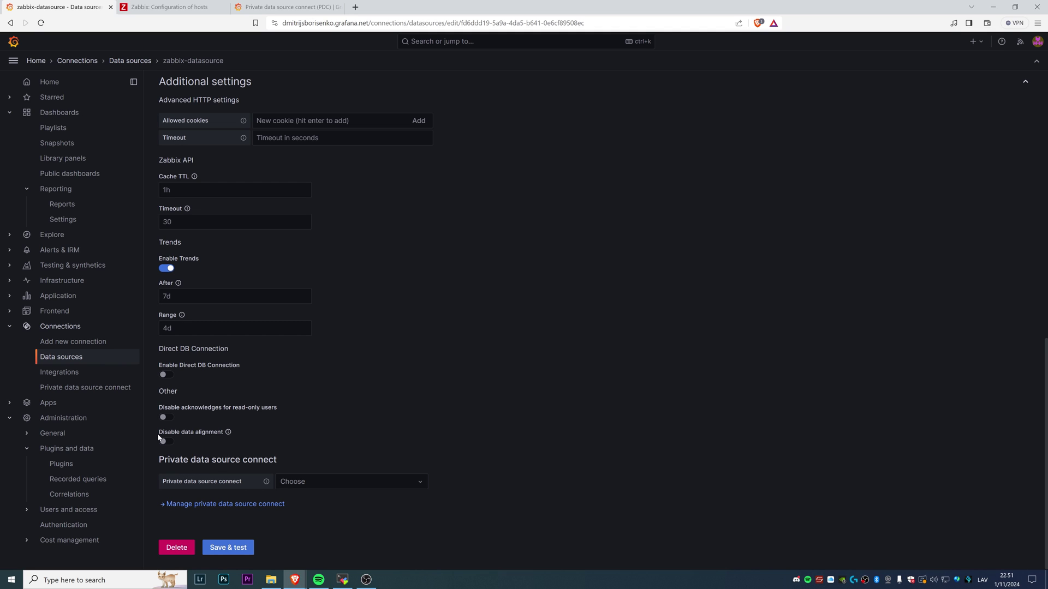
{"action": "scroll", "coordinate": [502, 493], "scroll_direction": "up", "scroll_amount": 5}
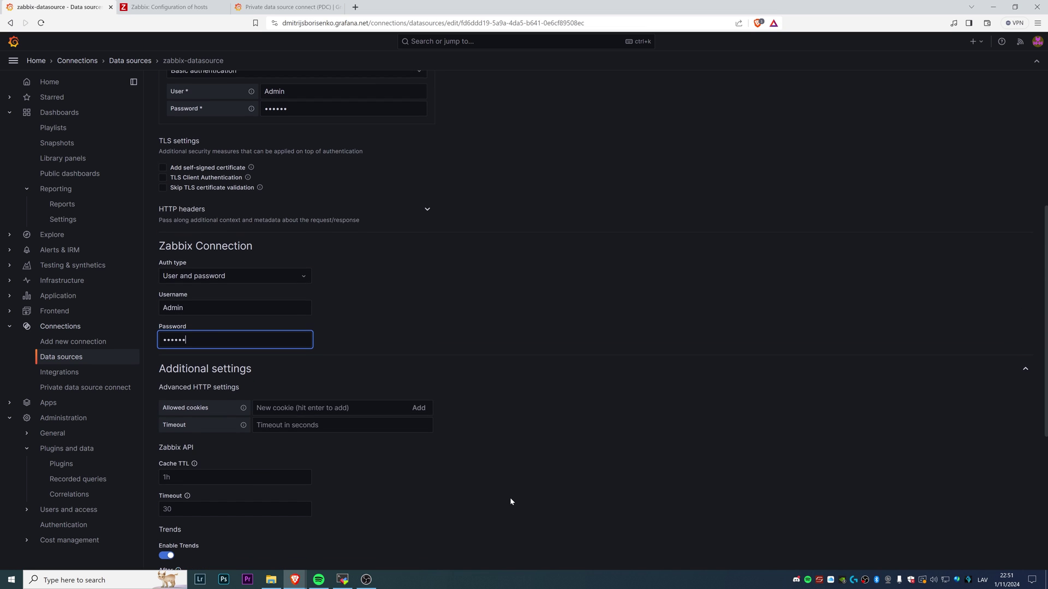
{"action": "scroll", "coordinate": [497, 502], "scroll_direction": "down", "scroll_amount": 5}
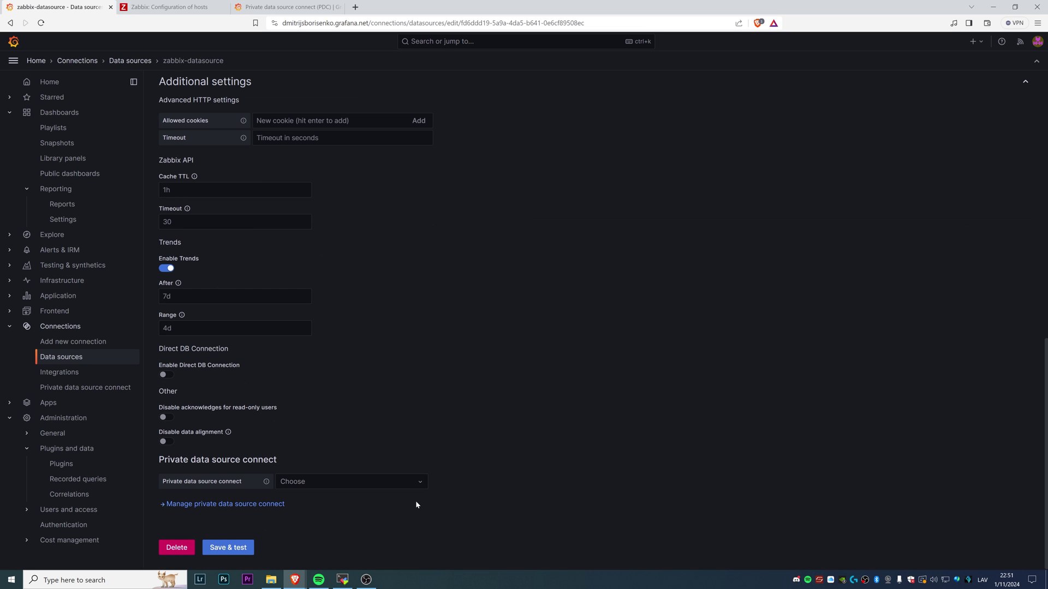
{"action": "left_click", "coordinate": [243, 553]}
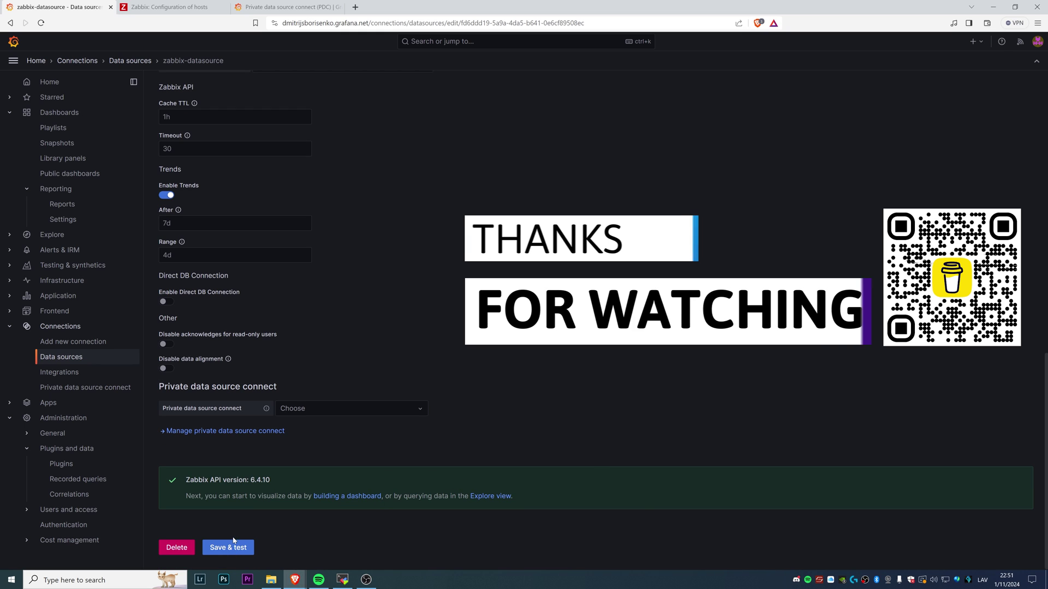
{"action": "left_click", "coordinate": [176, 6]}
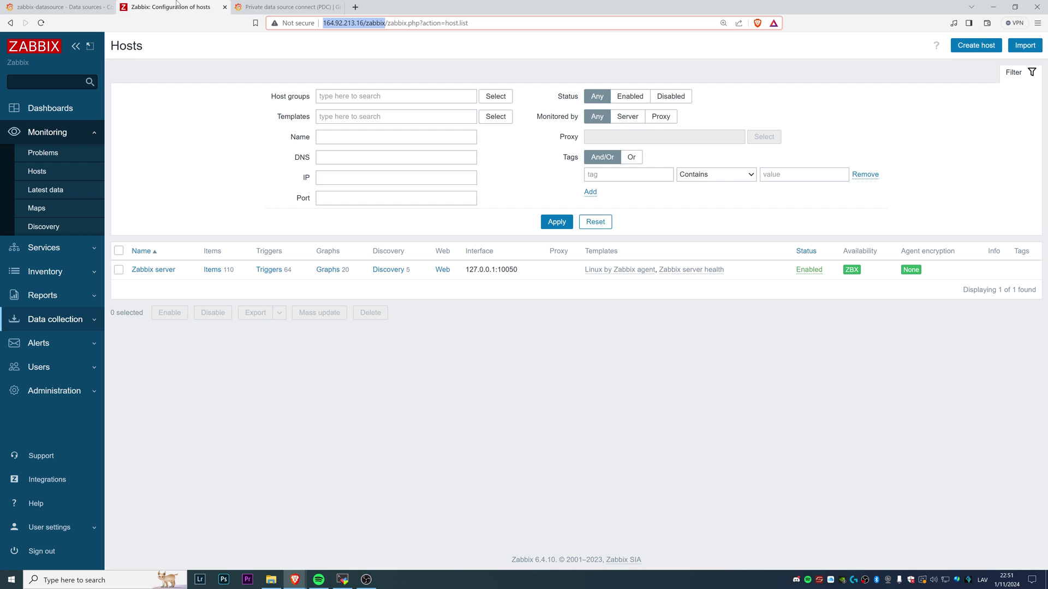
{"action": "left_click_drag", "start_coordinate": [516, 560], "coordinate": [560, 560]}
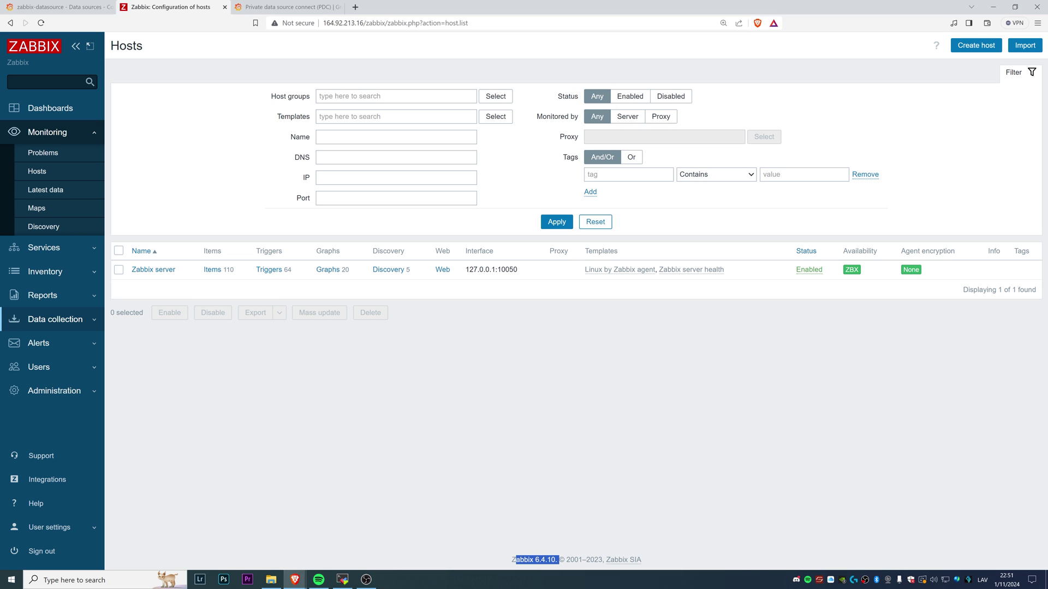
{"action": "left_click", "coordinate": [37, 4]}
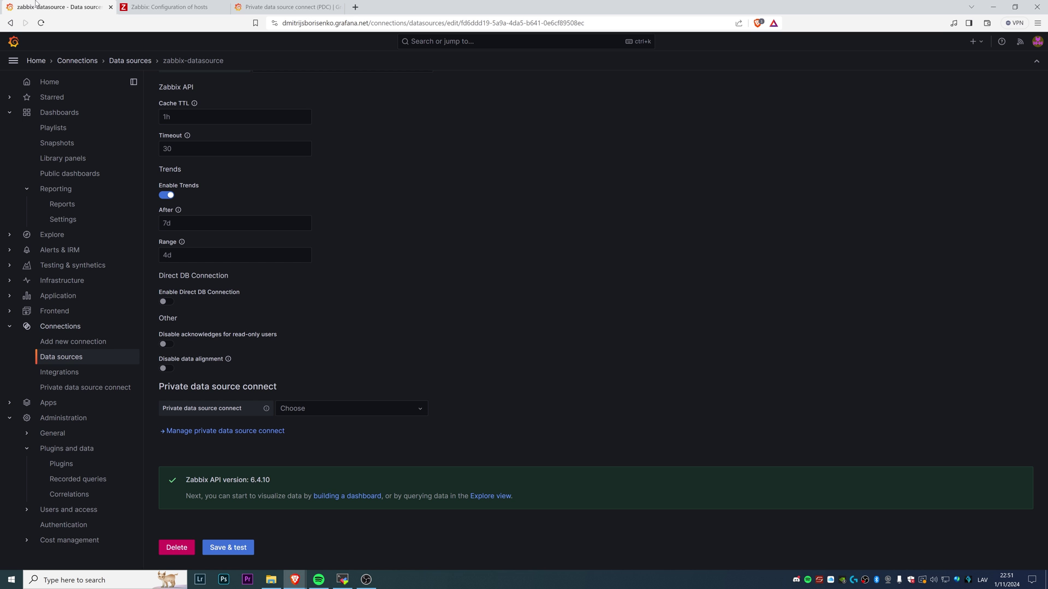
{"action": "left_click", "coordinate": [346, 498]}
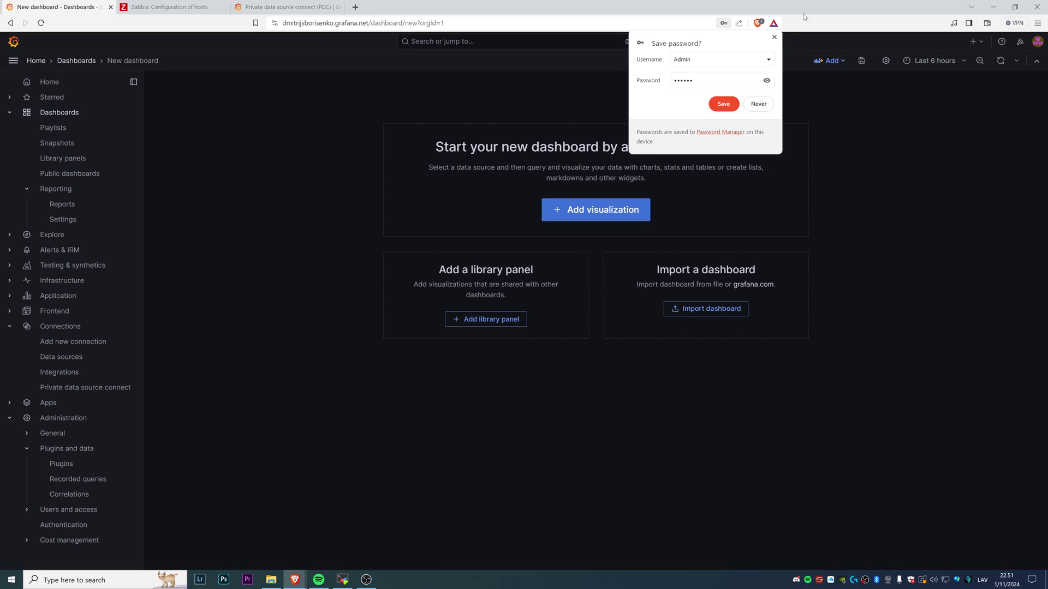
Dismiss the save-password popup, open Import dashboard, and bring up the grafana.com dashboards link menu
{"action": "left_click", "coordinate": [774, 37]}
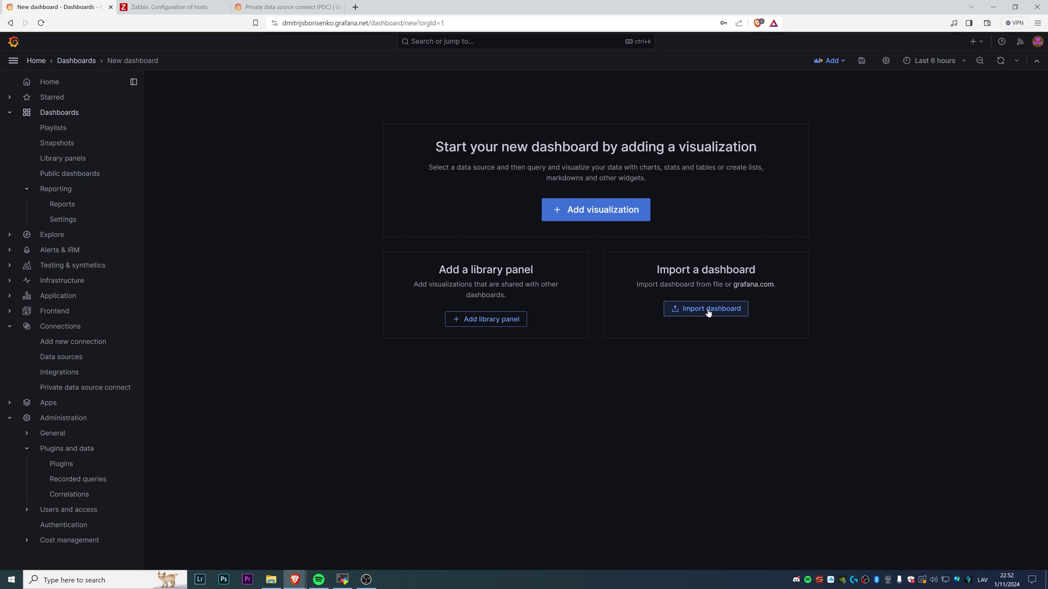
{"action": "left_click", "coordinate": [708, 310]}
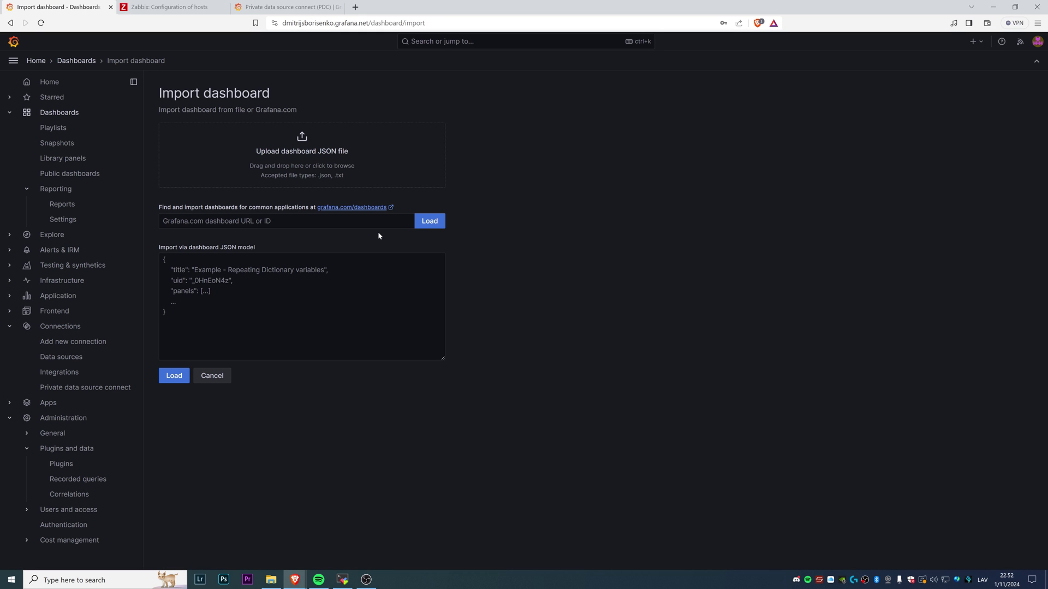
{"action": "right_click", "coordinate": [347, 208]}
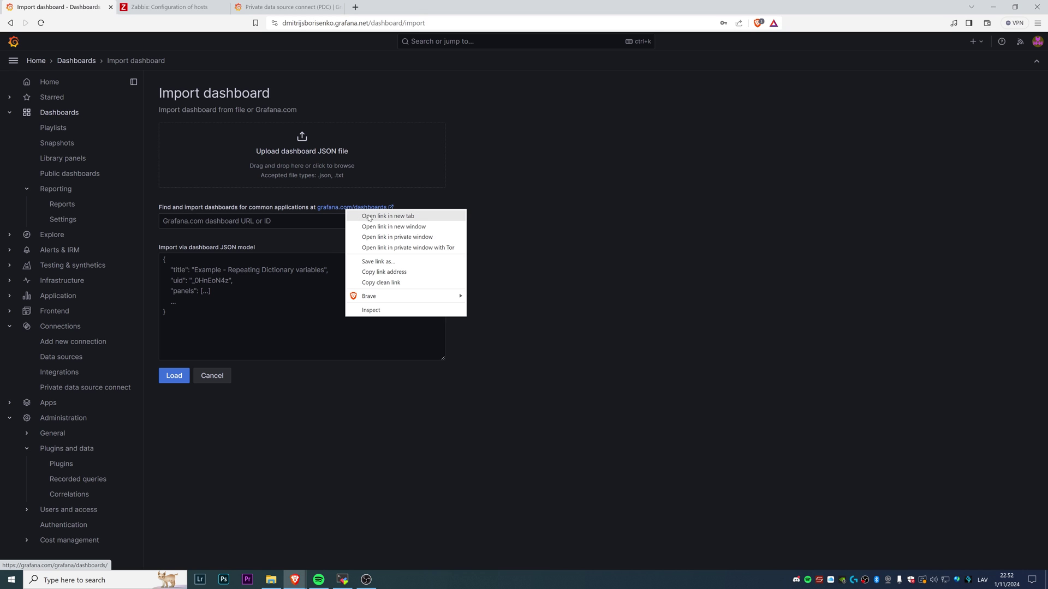
Search the grafana.com dashboards gallery in a new tab for zabbix
{"action": "left_click", "coordinate": [374, 217]}
{"action": "left_click", "coordinate": [160, 3]}
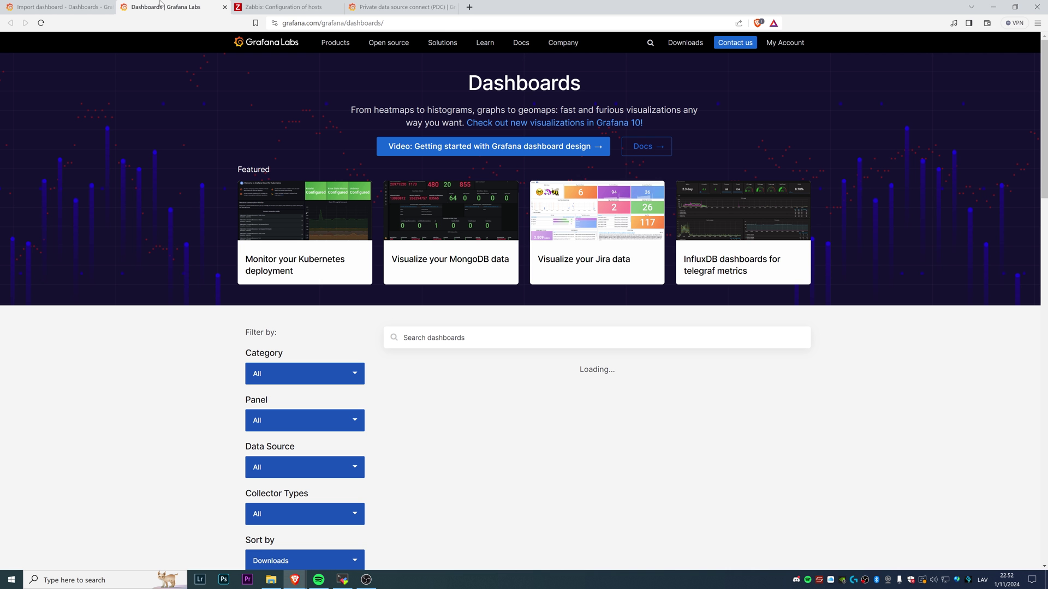
{"action": "type", "text": "zabb"}
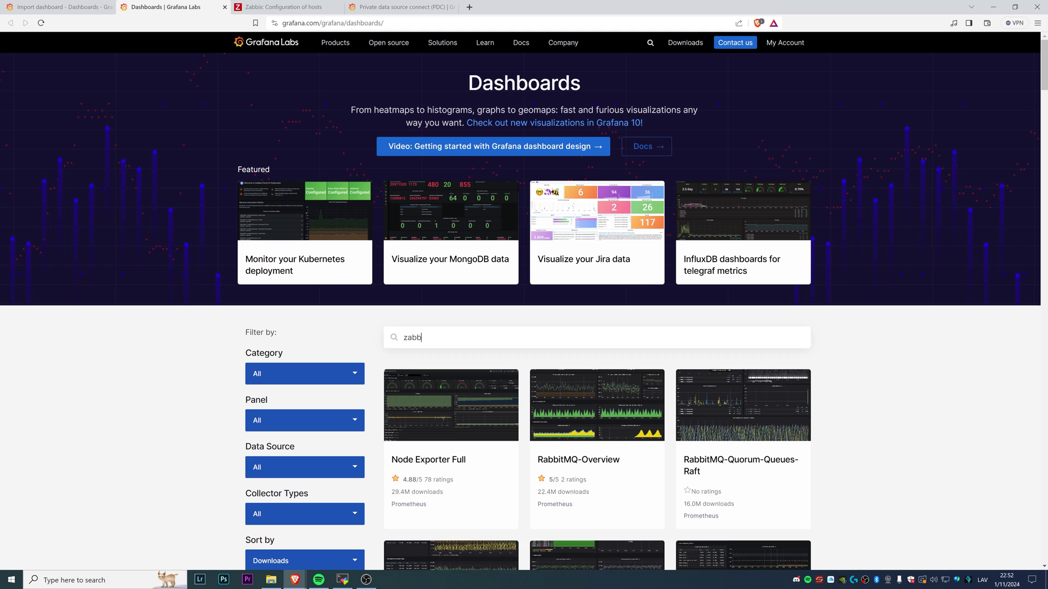
{"action": "type", "text": "ix"}
{"action": "scroll", "coordinate": [450, 355], "scroll_direction": "down", "scroll_amount": 5}
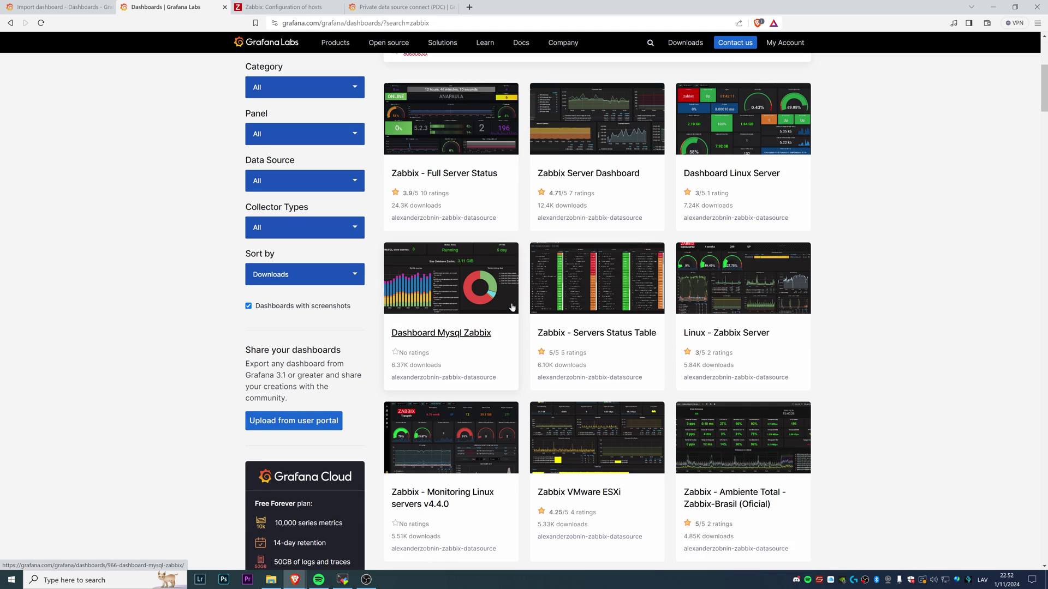
{"action": "scroll", "coordinate": [451, 355], "scroll_direction": "up", "scroll_amount": 4}
{"action": "scroll", "coordinate": [495, 376], "scroll_direction": "down", "scroll_amount": 5}
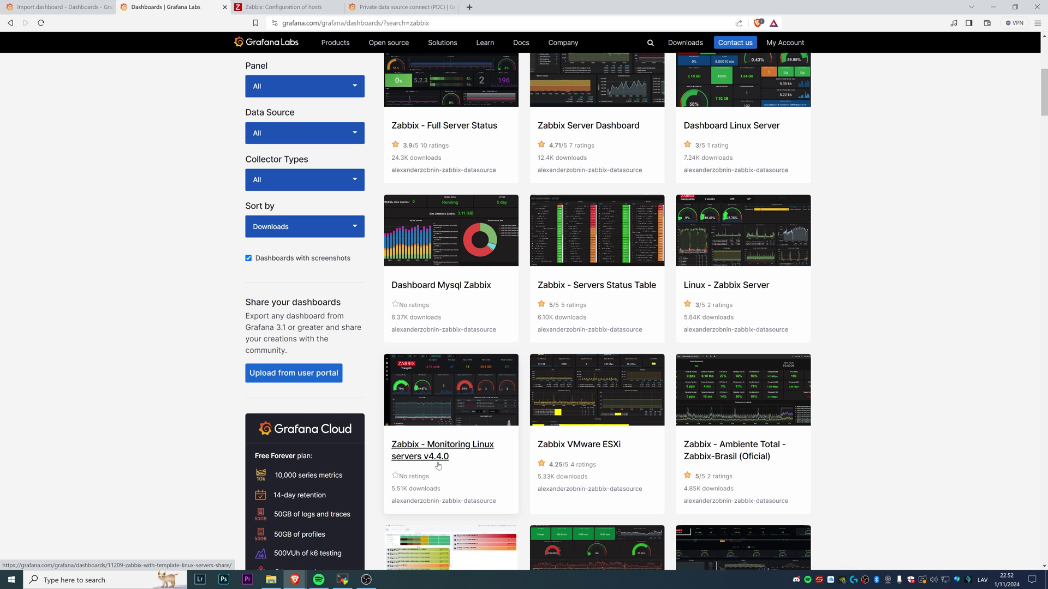
{"action": "scroll", "coordinate": [438, 465], "scroll_direction": "down", "scroll_amount": 3}
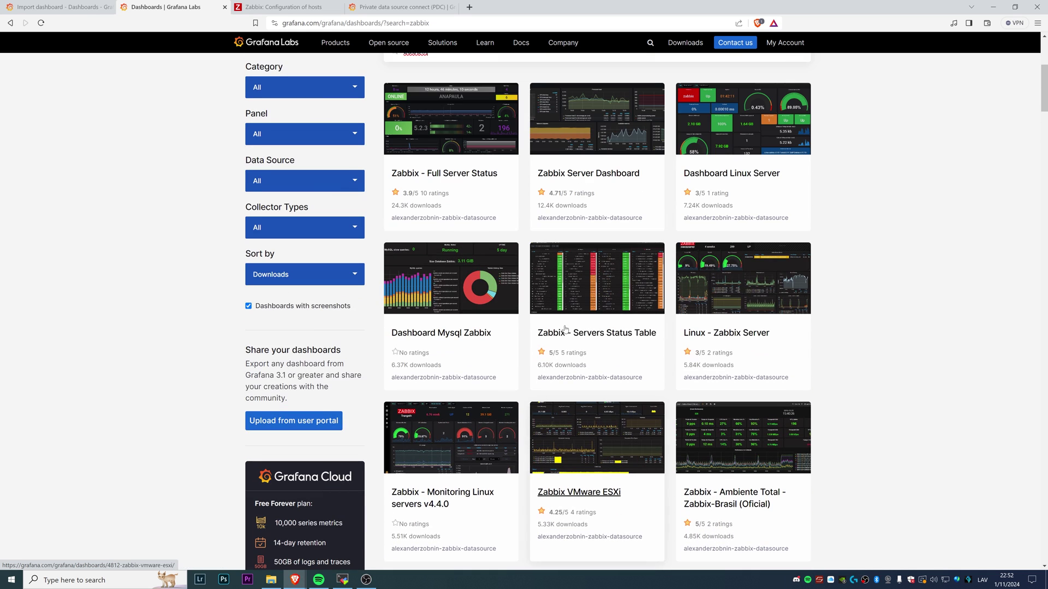
{"action": "scroll", "coordinate": [487, 230], "scroll_direction": "down", "scroll_amount": 5}
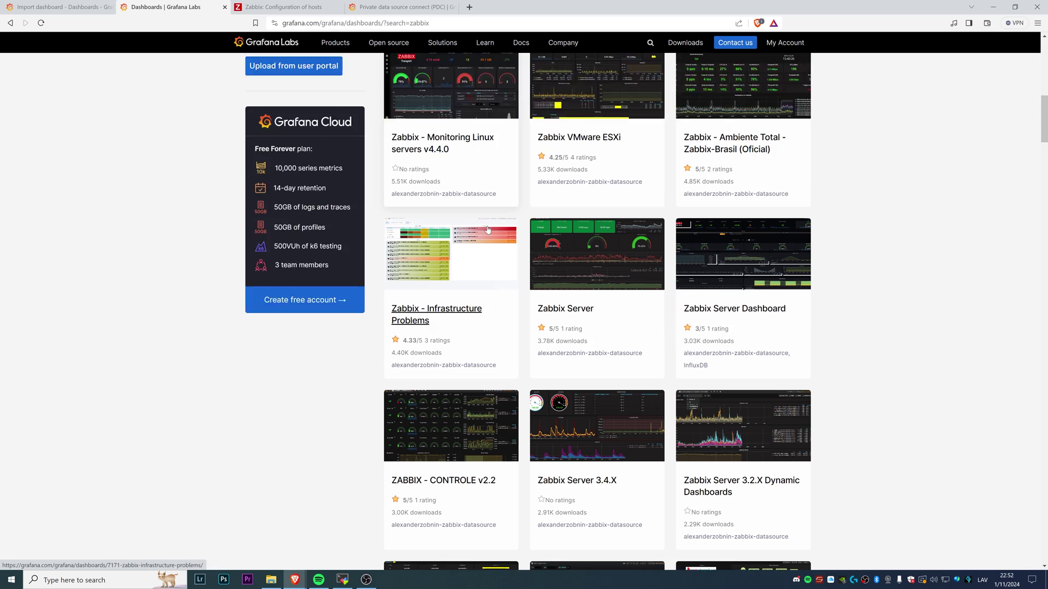
{"action": "scroll", "coordinate": [752, 456], "scroll_direction": "down", "scroll_amount": 1}
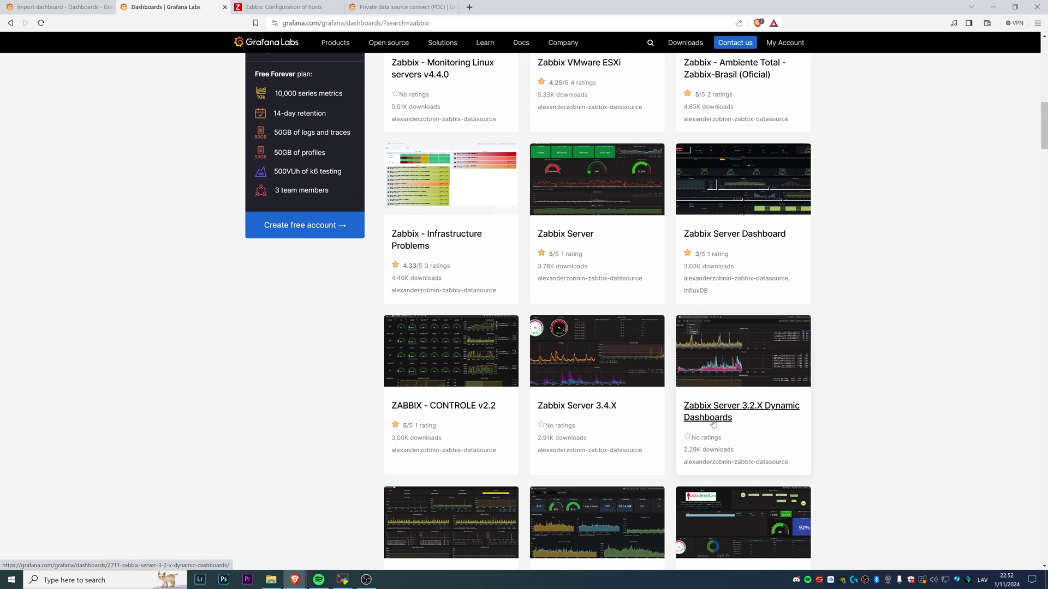
{"action": "scroll", "coordinate": [713, 424], "scroll_direction": "up", "scroll_amount": 7}
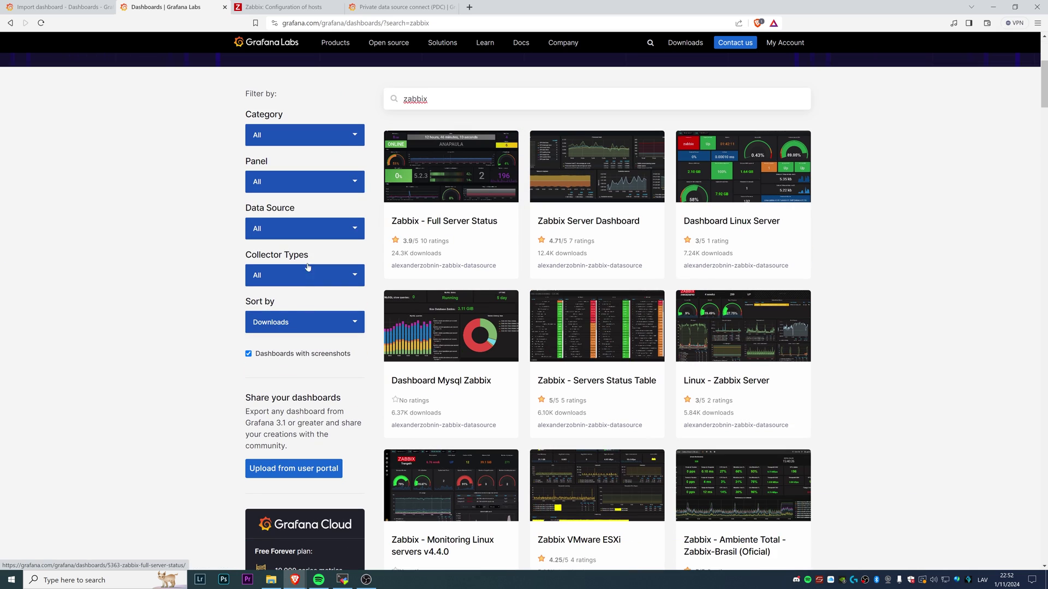
Sort the results by Last Updated, open Zabbix - Full Server Status, and copy its ID 5363
{"action": "left_click", "coordinate": [305, 328]}
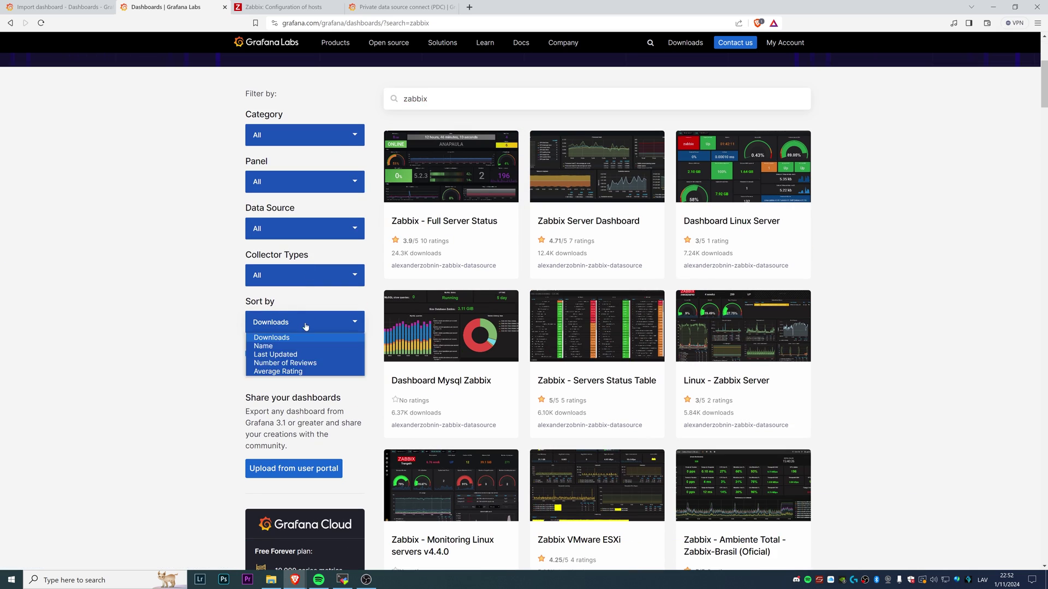
{"action": "left_click", "coordinate": [313, 355]}
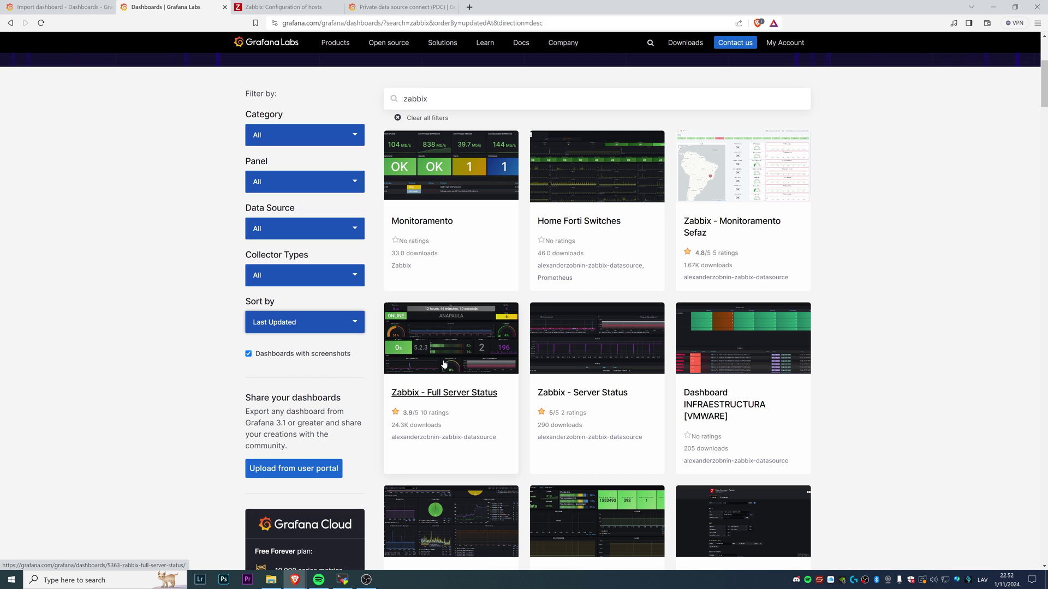
{"action": "left_click", "coordinate": [444, 365]}
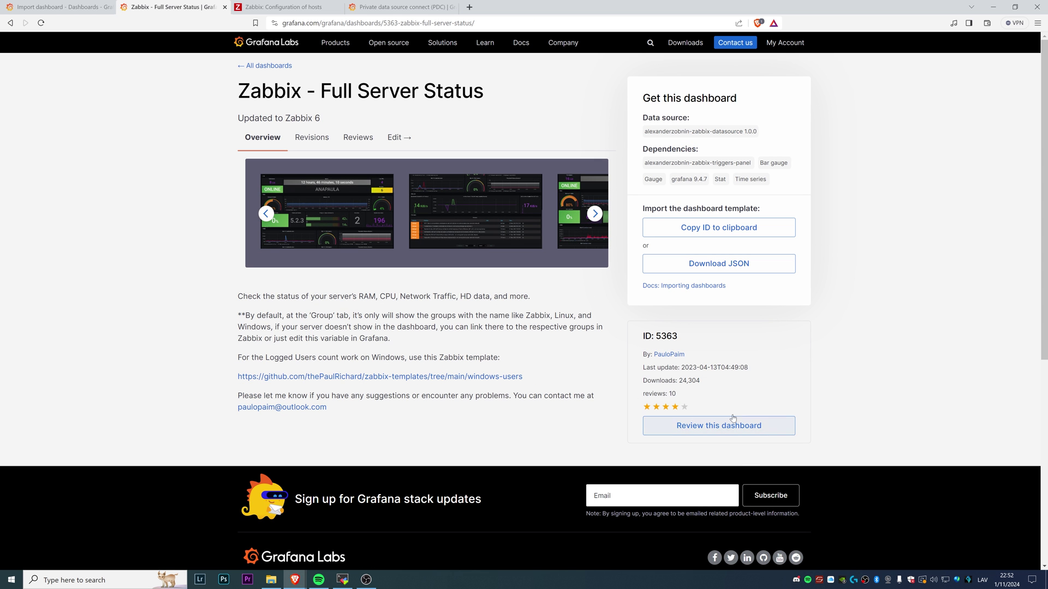
{"action": "left_click_drag", "start_coordinate": [653, 368], "coordinate": [708, 374]}
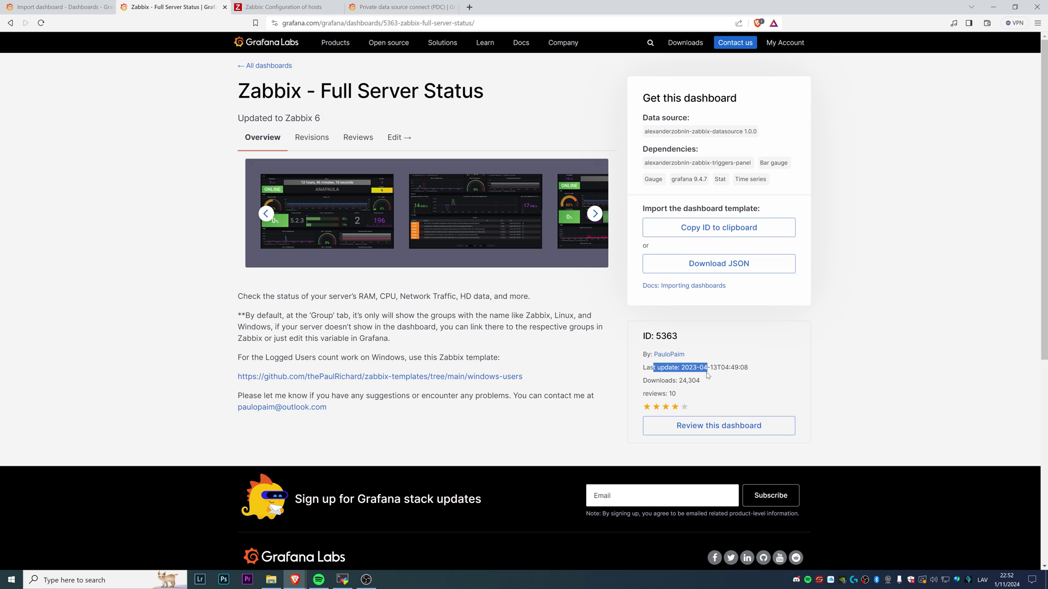
{"action": "left_click", "coordinate": [732, 332]}
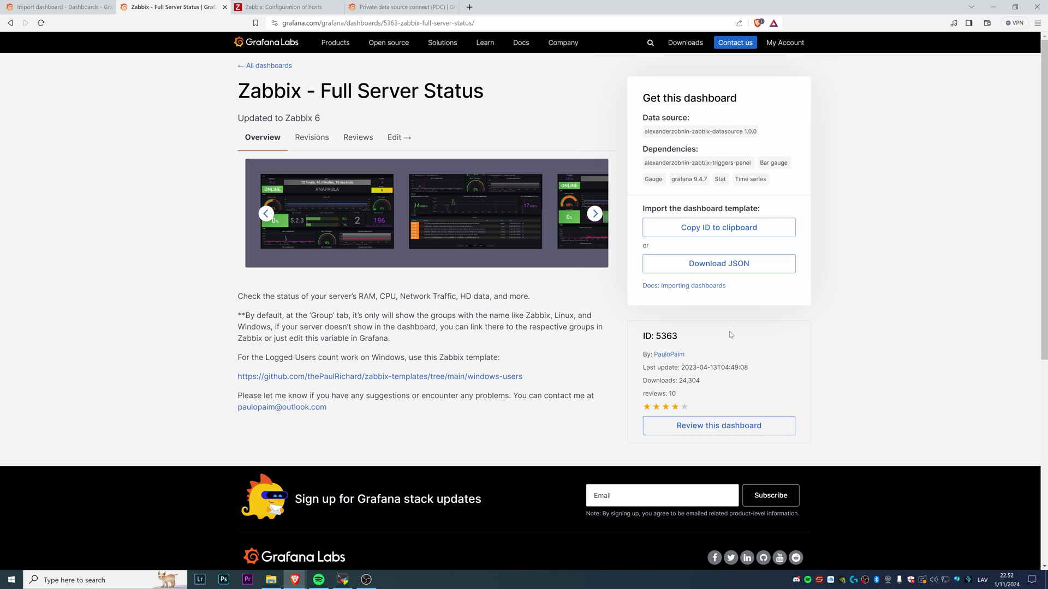
{"action": "left_click", "coordinate": [715, 233]}
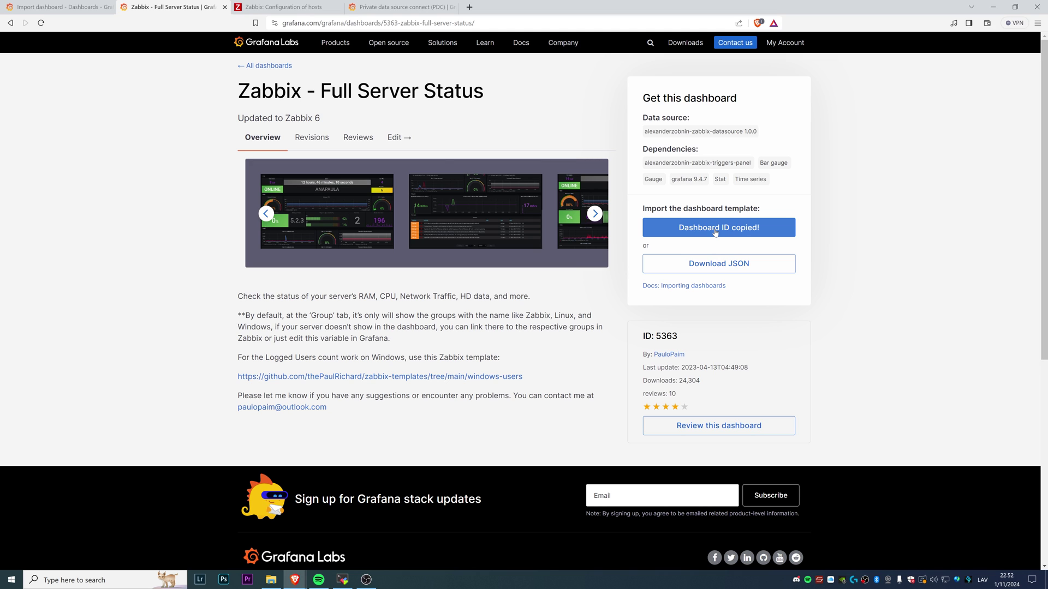
{"action": "left_click", "coordinate": [50, 4]}
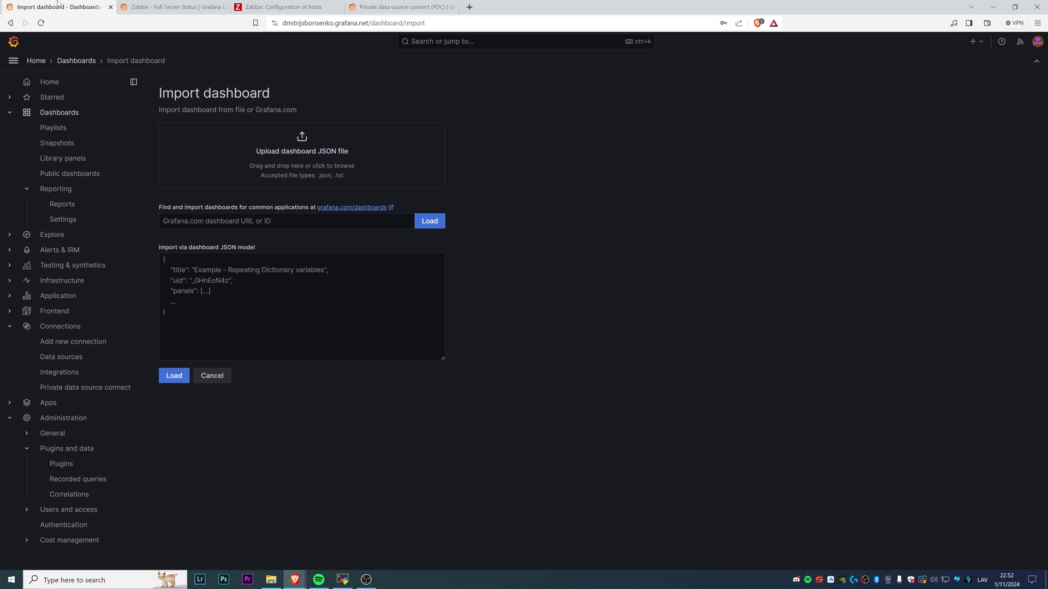
Paste ID 5363, load it, choose zabbix-datasource for Zabbix-1, and import the dashboard
{"action": "right_click", "coordinate": [184, 222]}
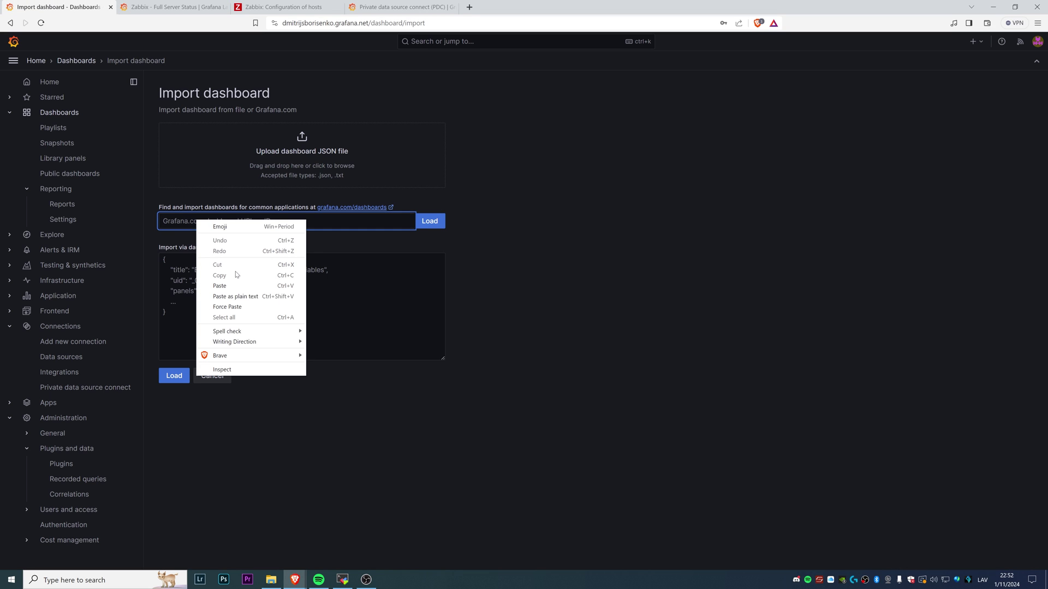
{"action": "left_click", "coordinate": [219, 286]}
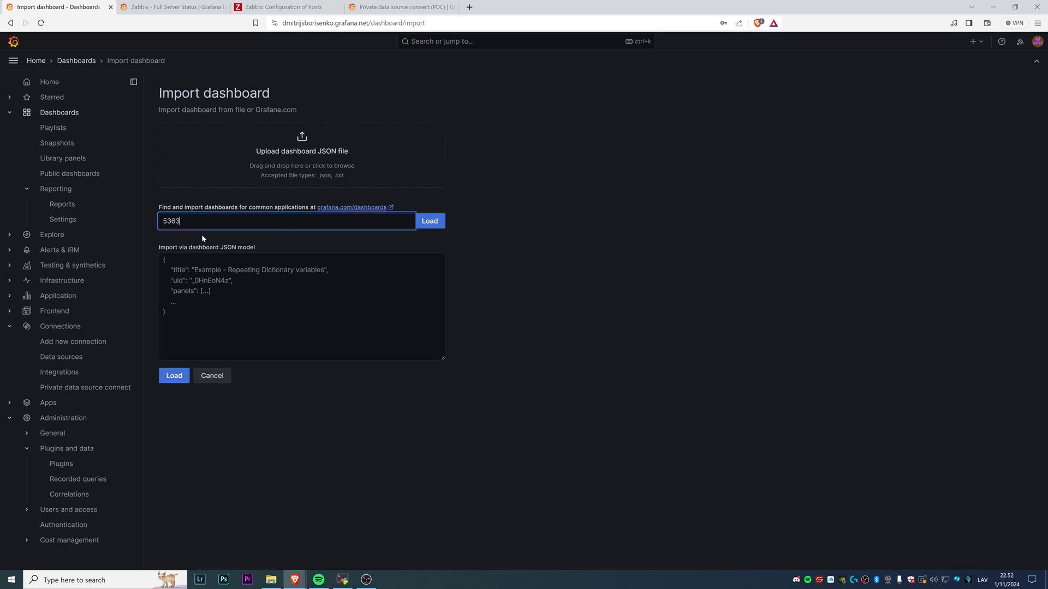
{"action": "left_click", "coordinate": [426, 223]}
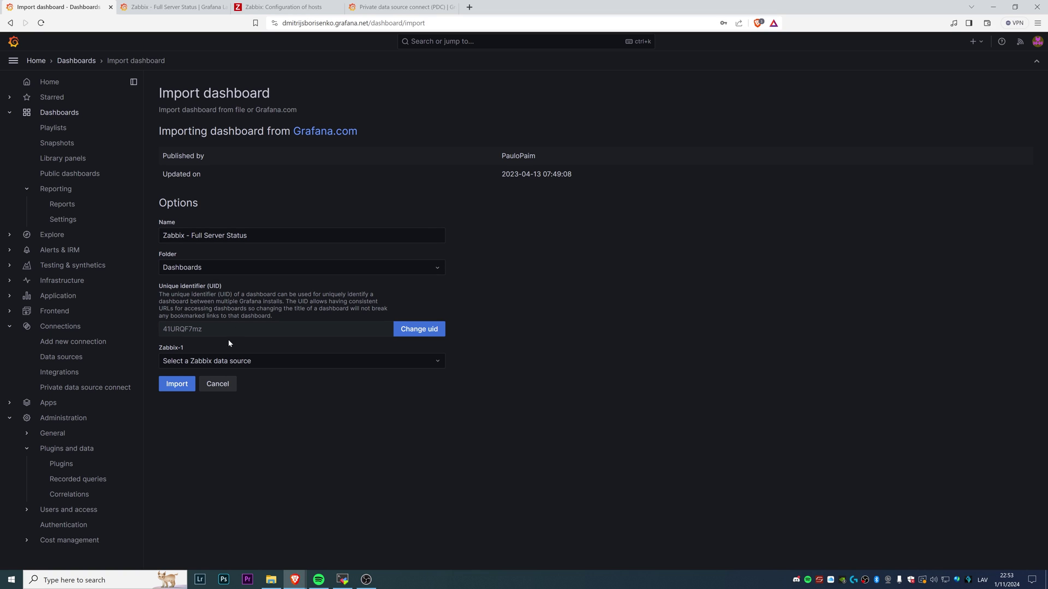
{"action": "left_click", "coordinate": [218, 361]}
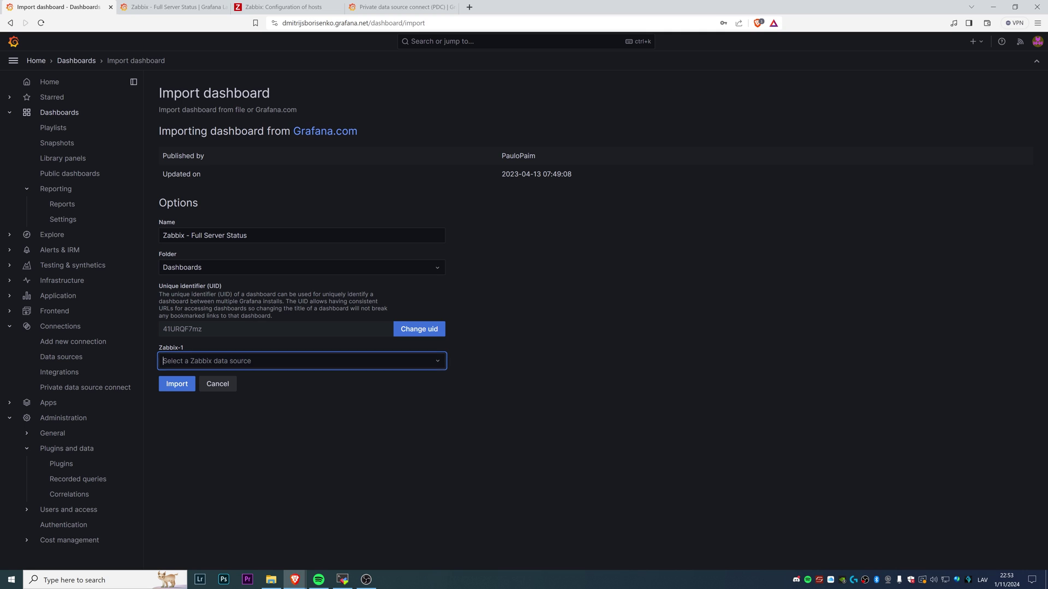
{"action": "left_click", "coordinate": [216, 382]}
{"action": "left_click", "coordinate": [179, 384]}
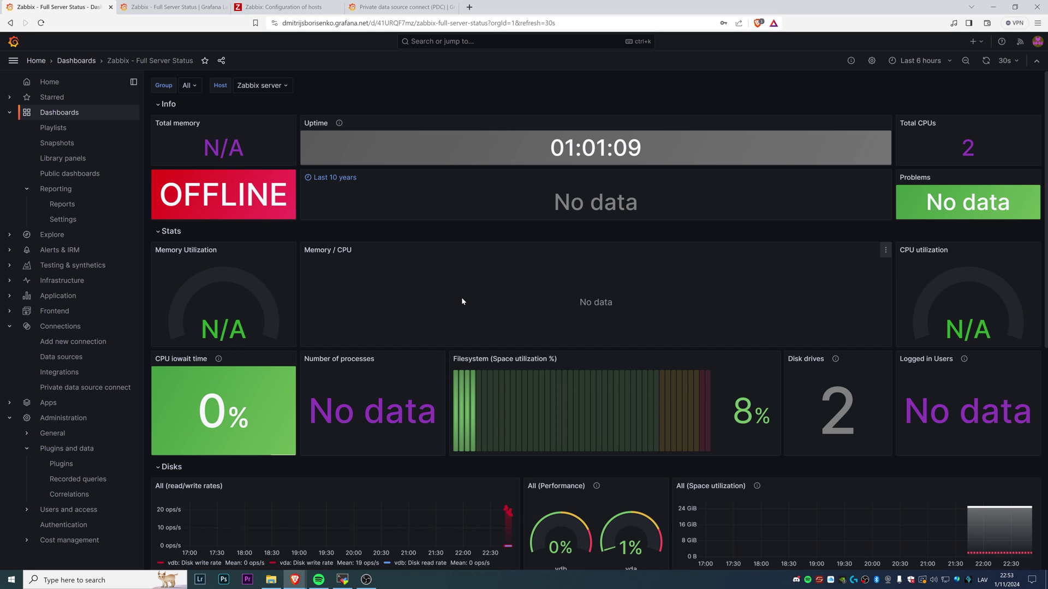
Scroll through the imported dashboard to review its stats and status panels
{"action": "scroll", "coordinate": [457, 294], "scroll_direction": "down", "scroll_amount": 7}
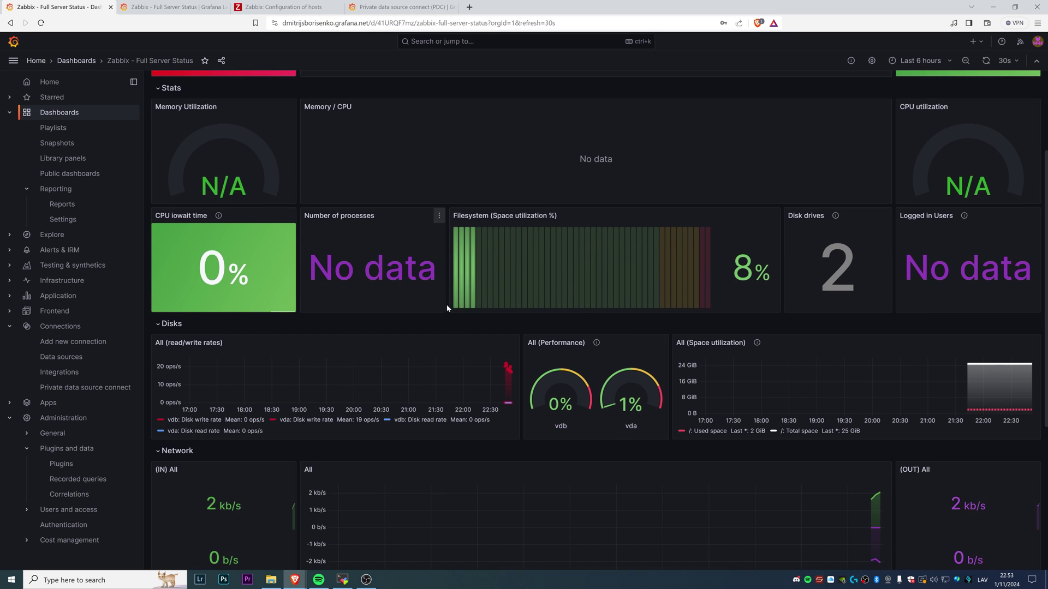
{"action": "scroll", "coordinate": [465, 325], "scroll_direction": "up", "scroll_amount": 5}
{"action": "scroll", "coordinate": [447, 296], "scroll_direction": "up", "scroll_amount": 1}
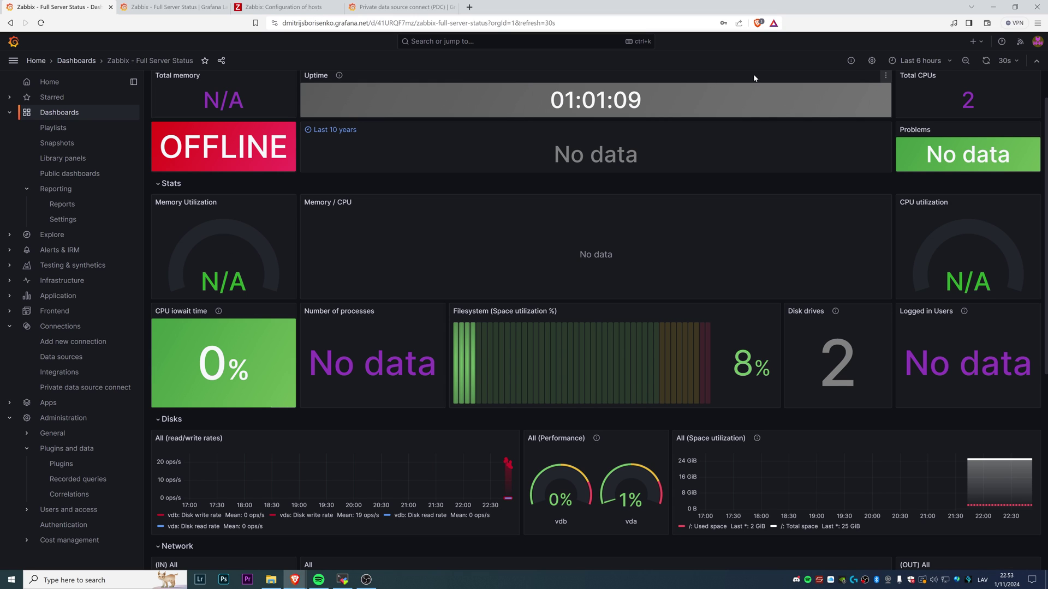
Make the dashboard editable in its settings, save it, and reopen it from the Dashboards list
{"action": "left_click", "coordinate": [871, 60]}
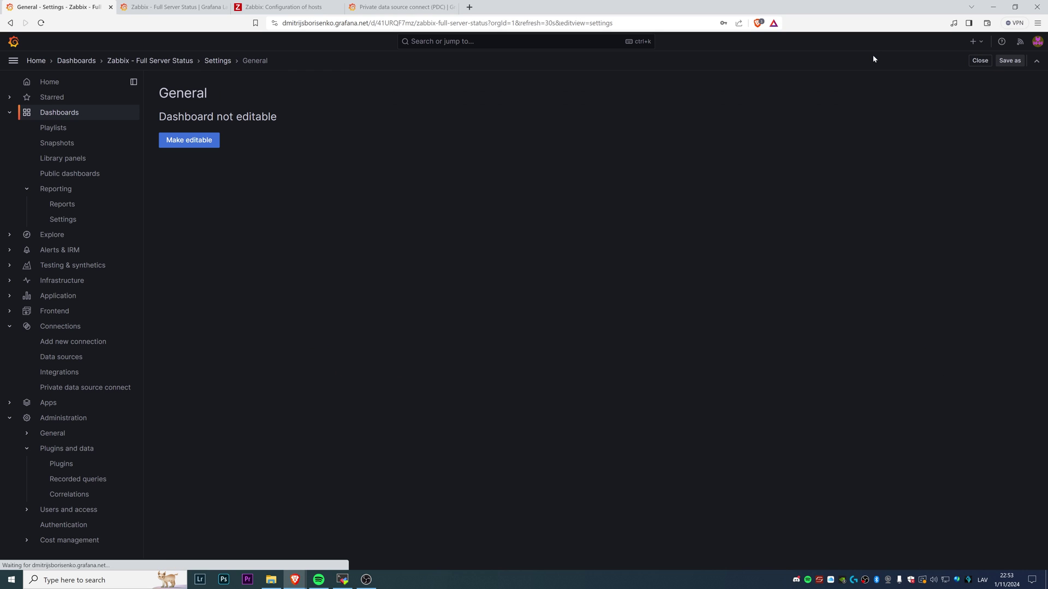
{"action": "left_click", "coordinate": [195, 141]}
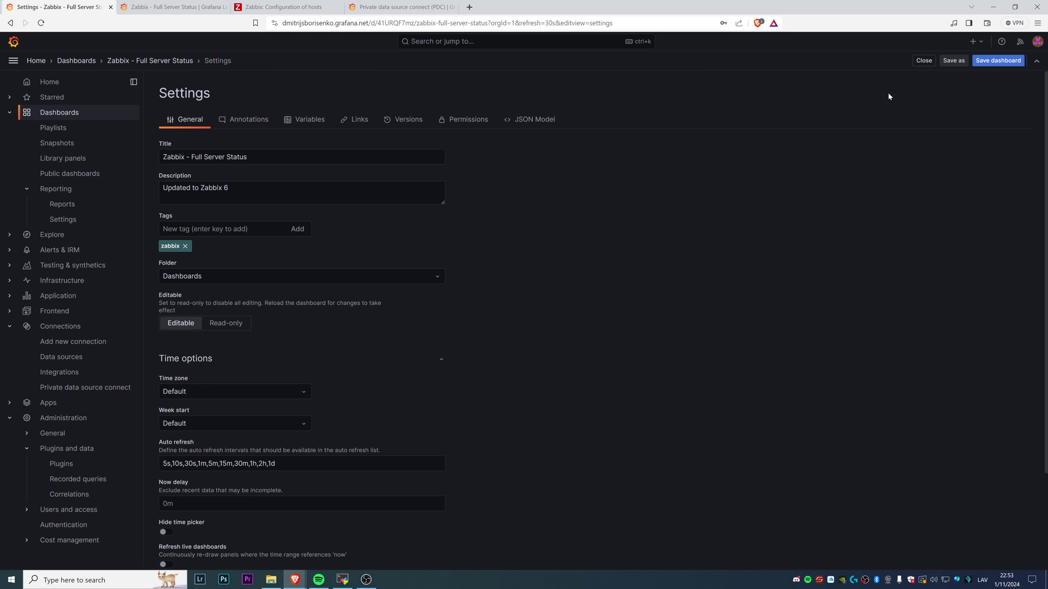
{"action": "left_click", "coordinate": [998, 60]}
{"action": "left_click", "coordinate": [593, 222]}
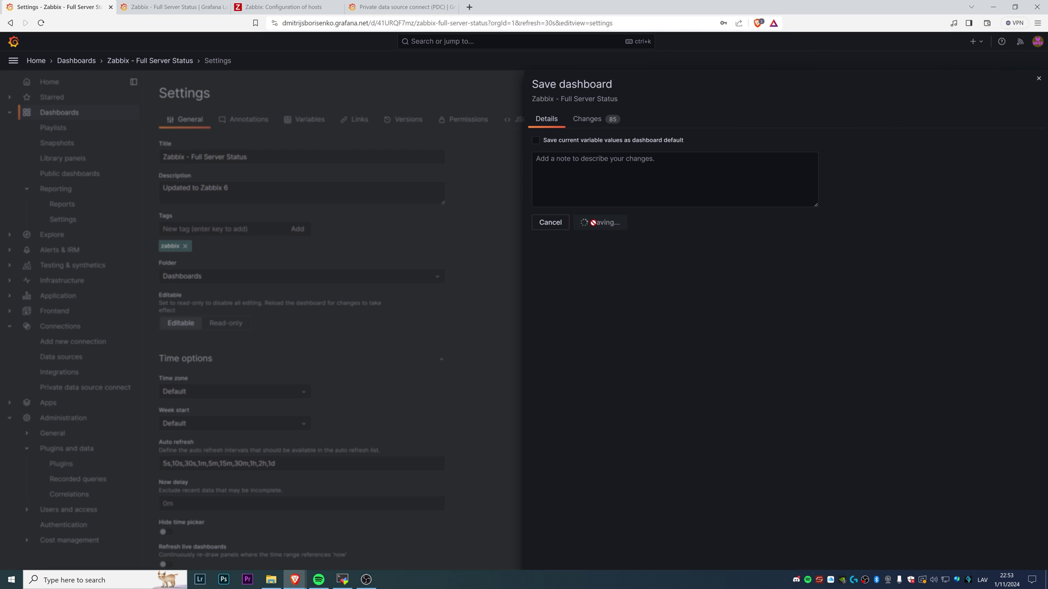
{"action": "left_click", "coordinate": [68, 112]}
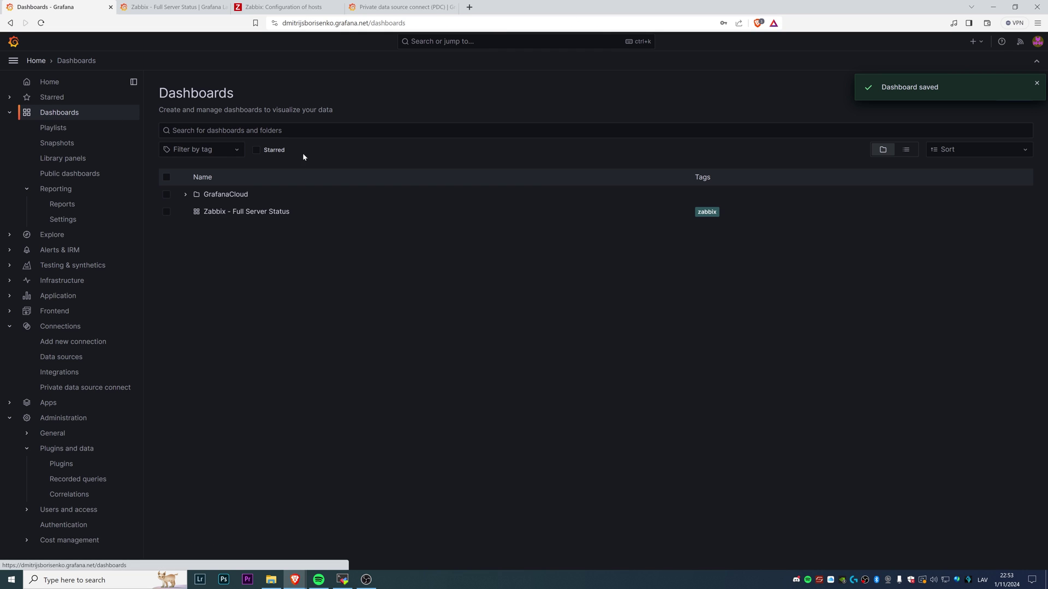
{"action": "left_click", "coordinate": [224, 212]}
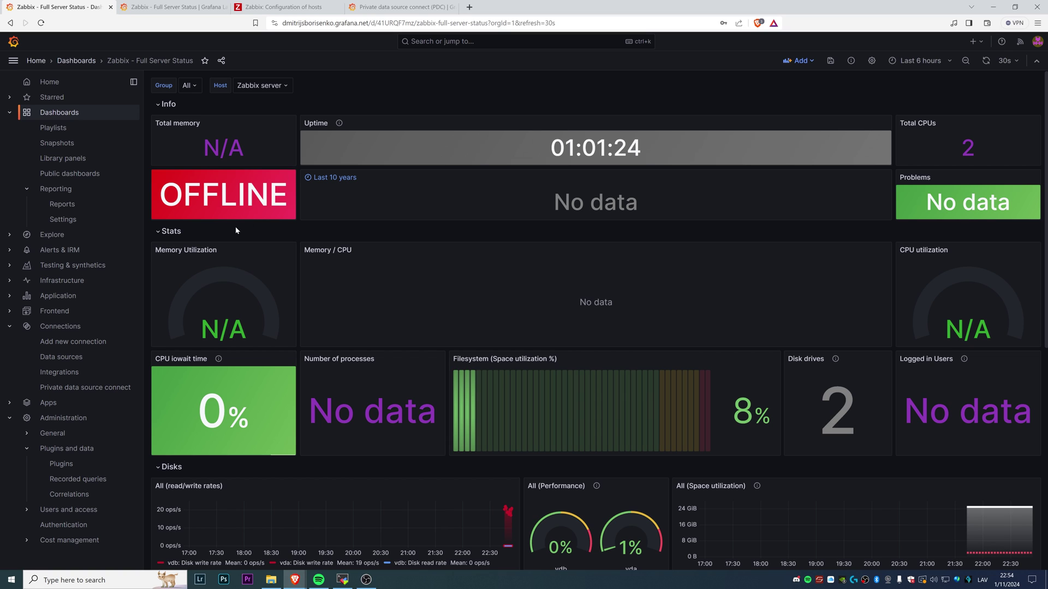
Change the OFFLINE status panel's item to Linux: Zabbix agent ping and apply
{"action": "left_click", "coordinate": [289, 164]}
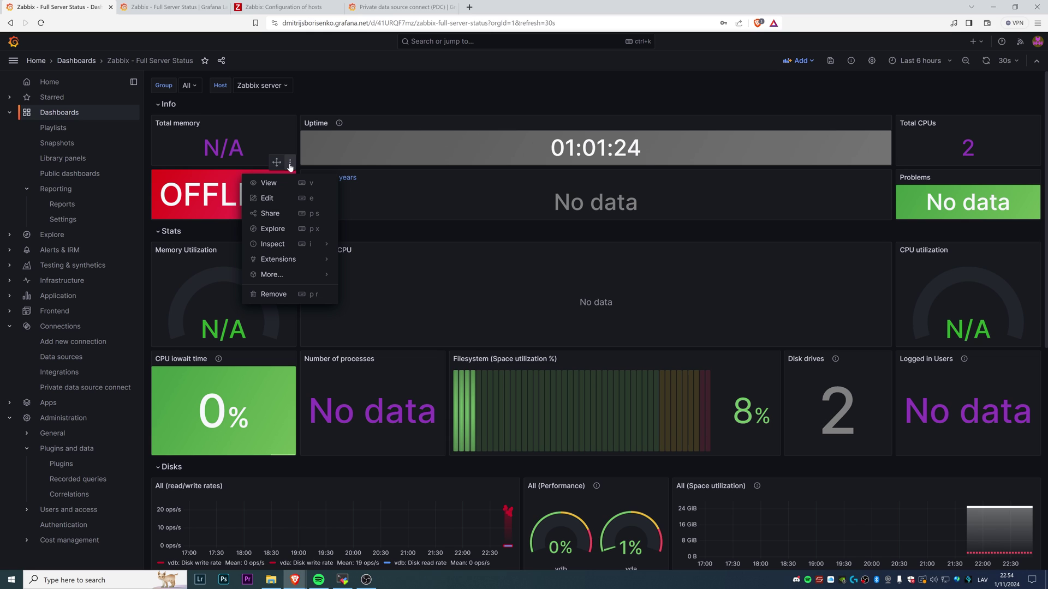
{"action": "left_click", "coordinate": [275, 200]}
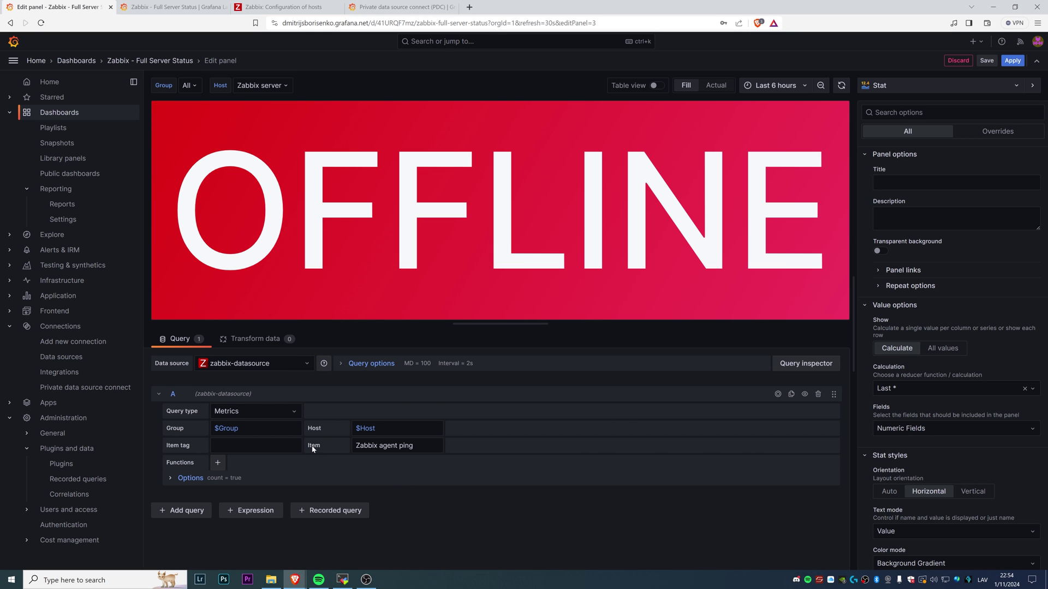
{"action": "left_click", "coordinate": [352, 452]}
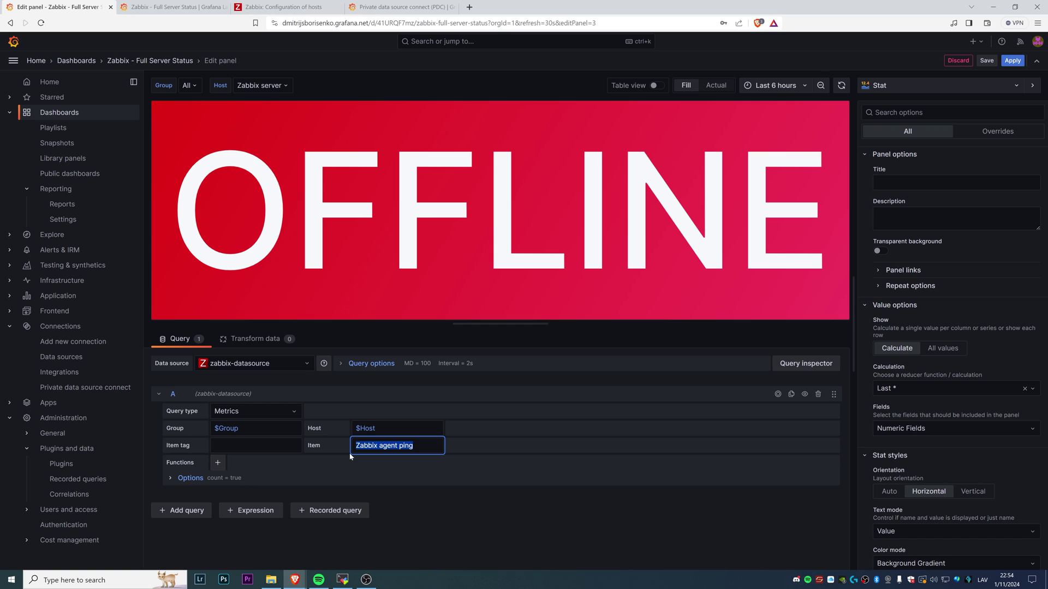
{"action": "type", "text": "ping"}
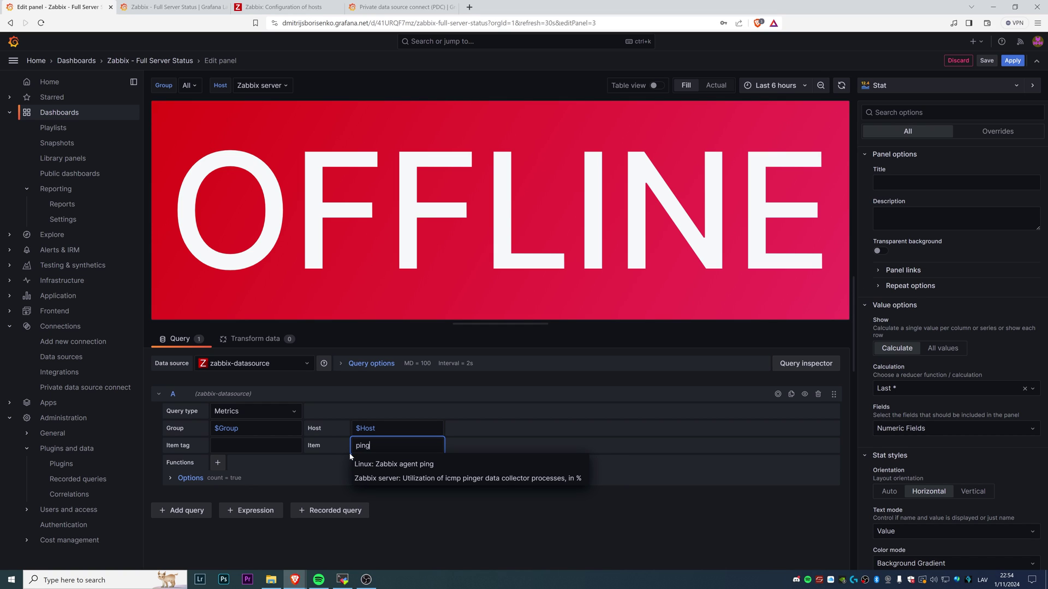
{"action": "left_click", "coordinate": [379, 469]}
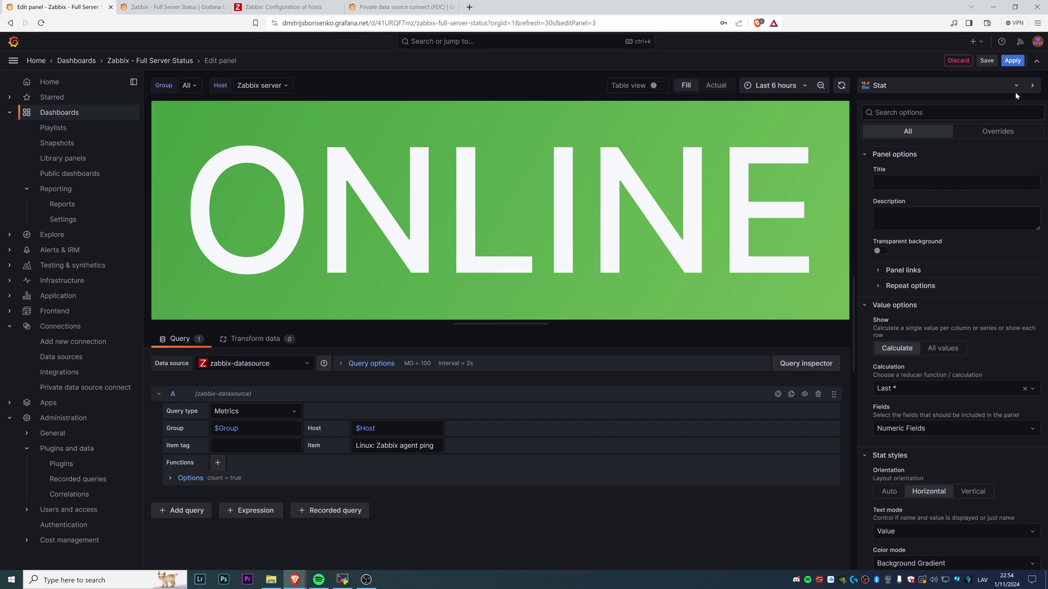
{"action": "left_click", "coordinate": [1014, 61]}
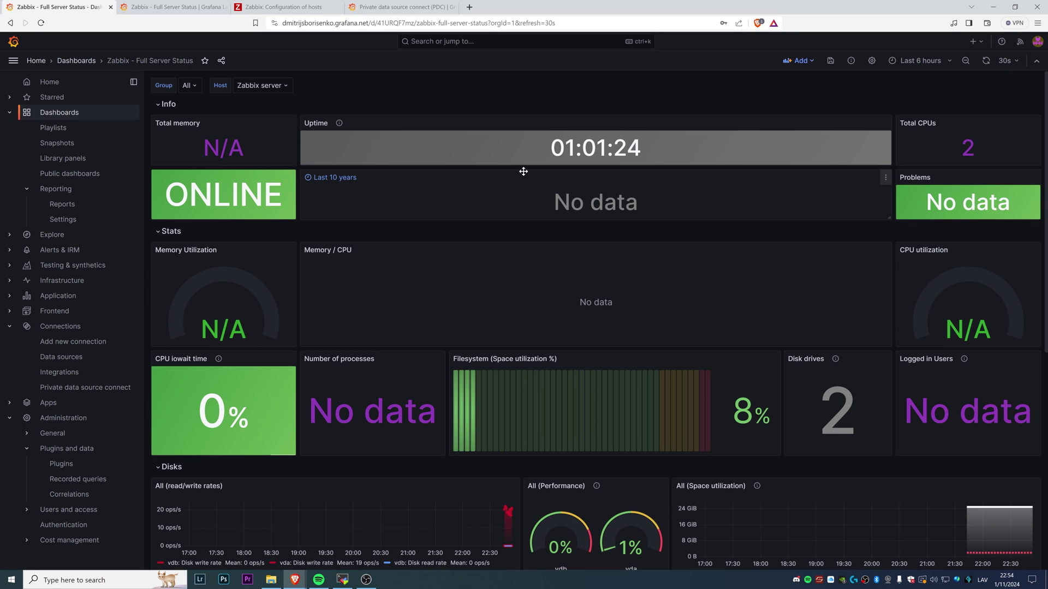
Change the Memory Utilization gauge's item to Linux: Memory utilization and apply
{"action": "left_click", "coordinate": [290, 250]}
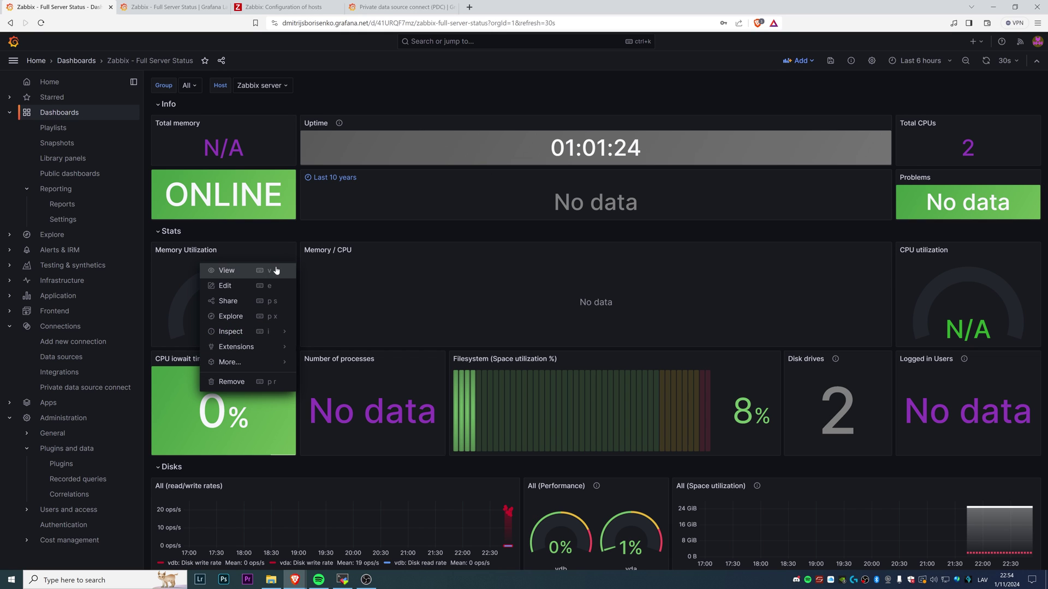
{"action": "left_click", "coordinate": [273, 285]}
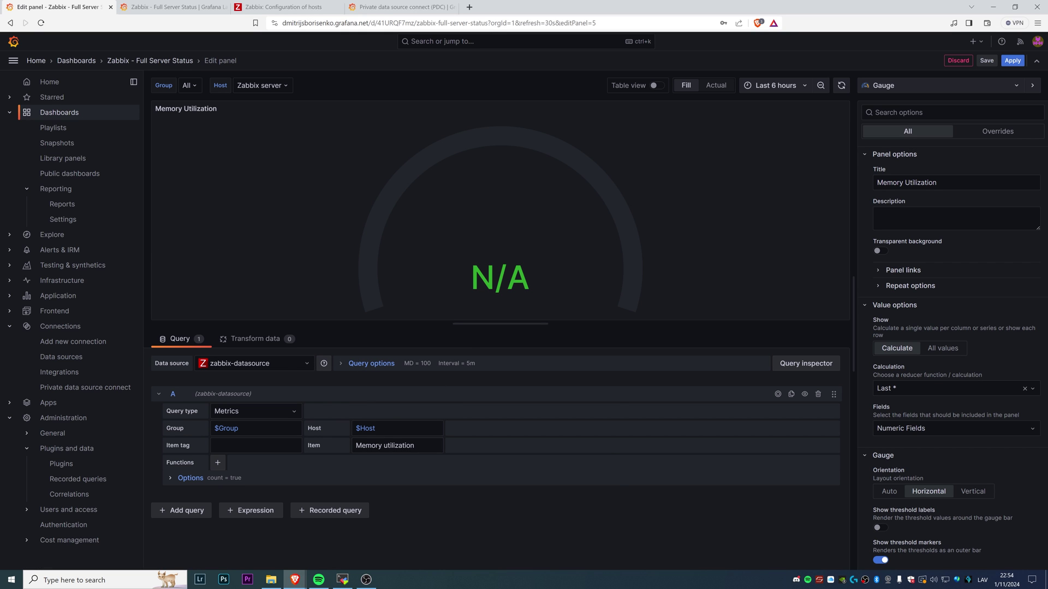
{"action": "left_click", "coordinate": [396, 445]}
{"action": "key", "text": "ctrl+shift+Left"}
{"action": "key", "text": "BackSpace"}
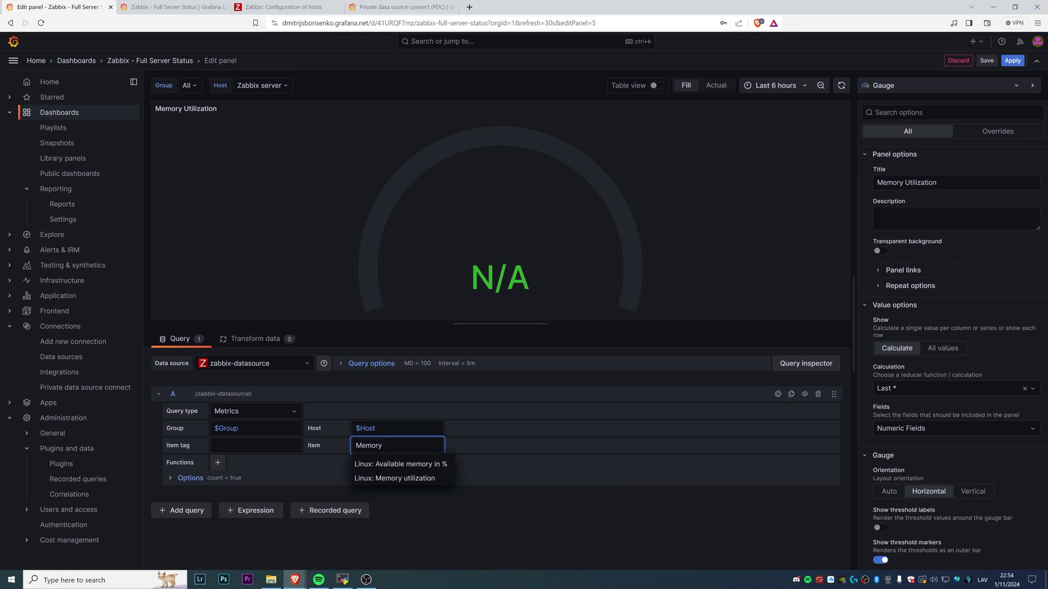
{"action": "left_click", "coordinate": [374, 480]}
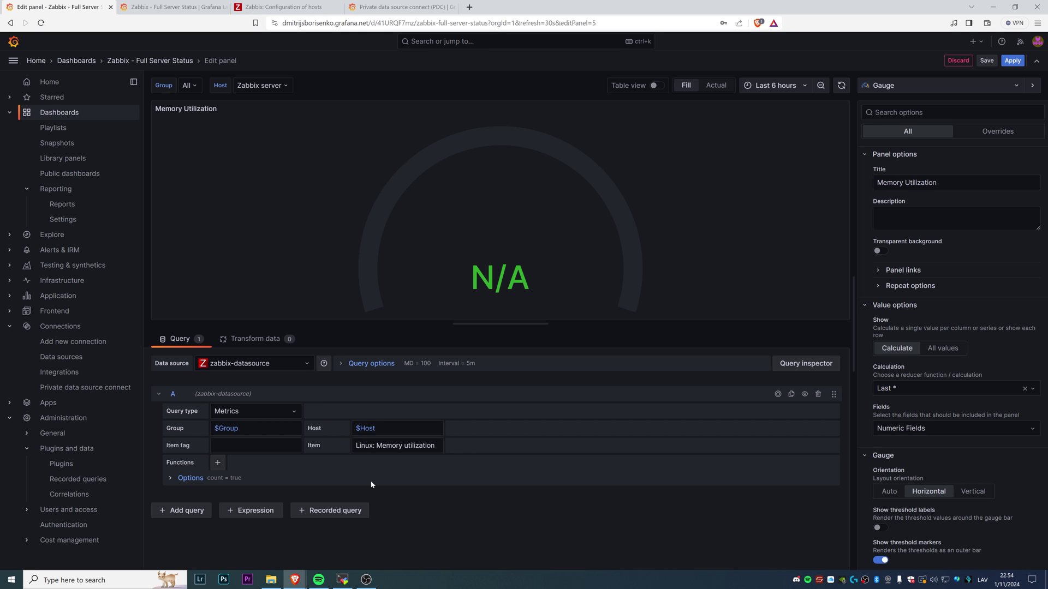
{"action": "left_click", "coordinate": [1013, 60]}
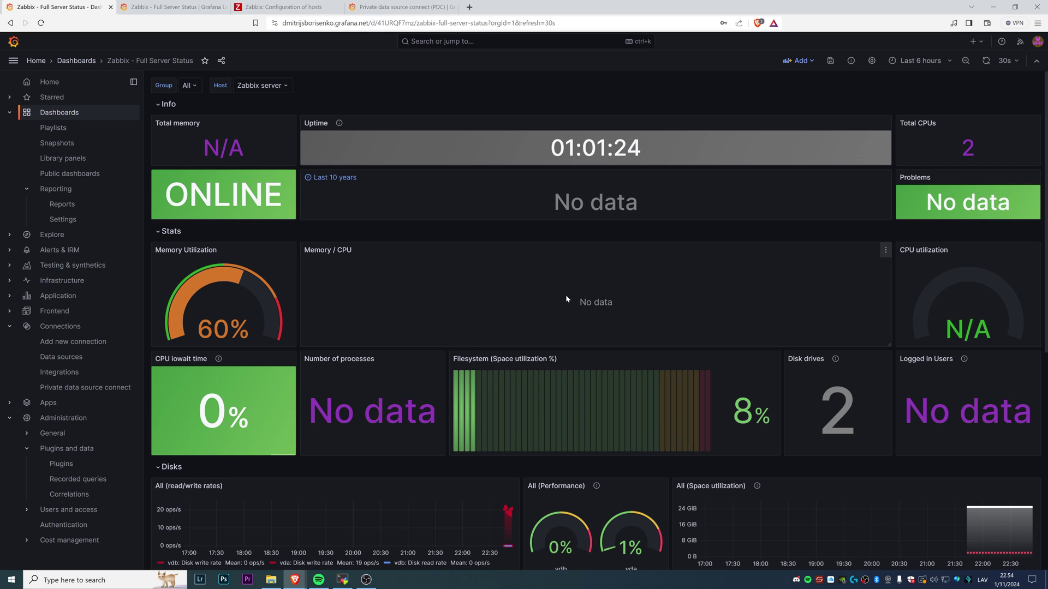
Set the Memory / CPU graph's first query item to Linux: CPU utilization
{"action": "left_click", "coordinate": [884, 249]}
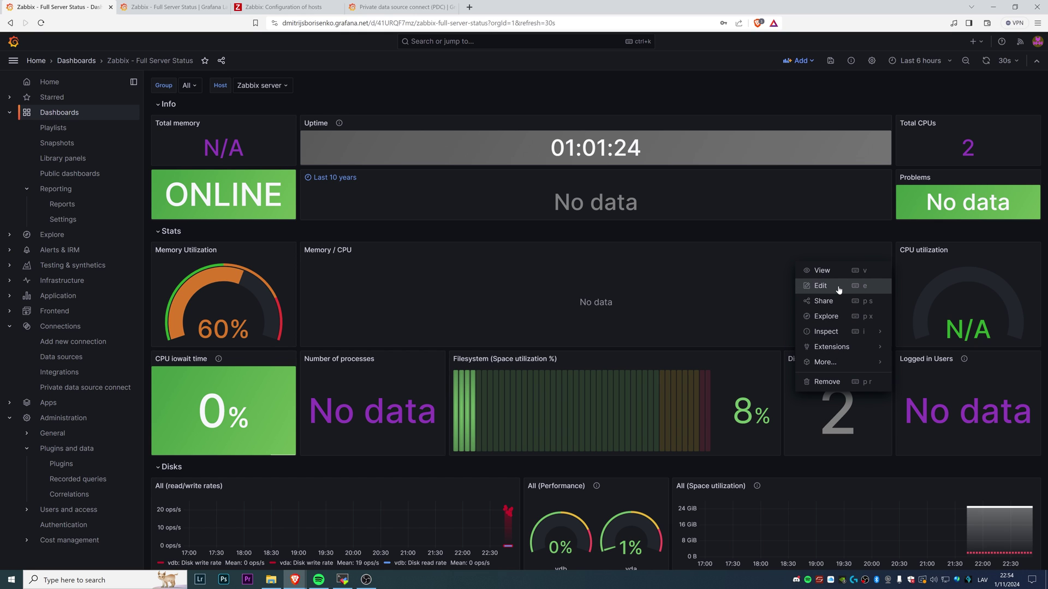
{"action": "left_click", "coordinate": [873, 288]}
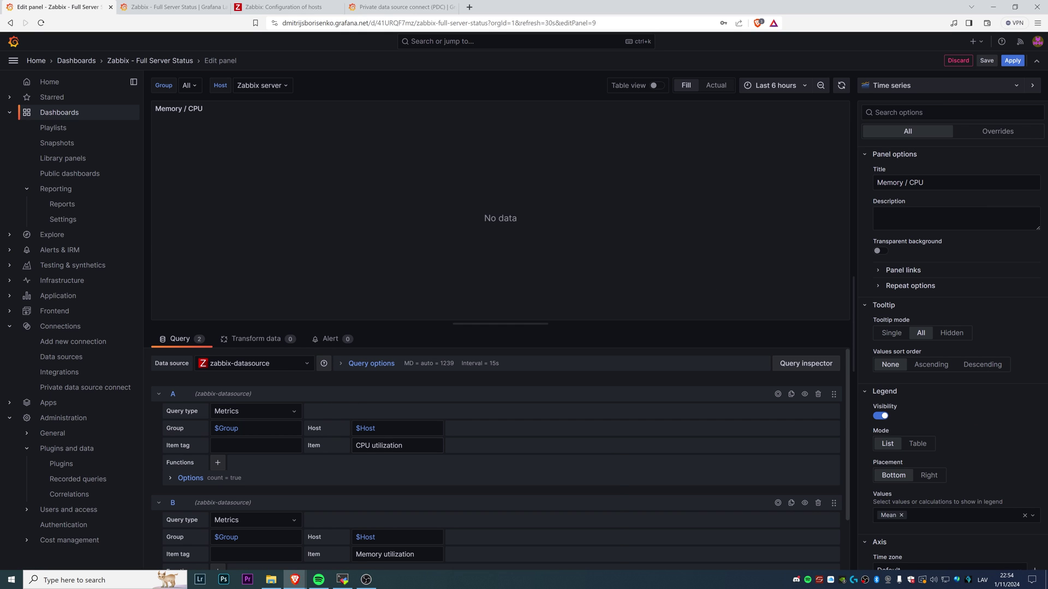
{"action": "left_click_drag", "start_coordinate": [403, 446], "coordinate": [372, 445]}
{"action": "key", "text": "BackSpace"}
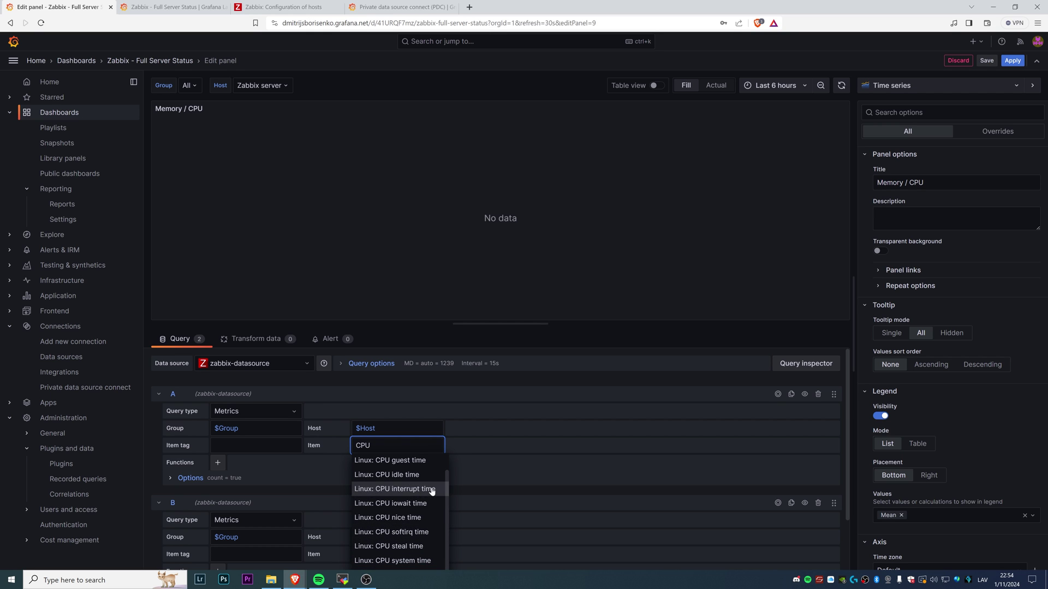
{"action": "scroll", "coordinate": [420, 491], "scroll_direction": "down", "scroll_amount": 2}
{"action": "left_click", "coordinate": [421, 525]}
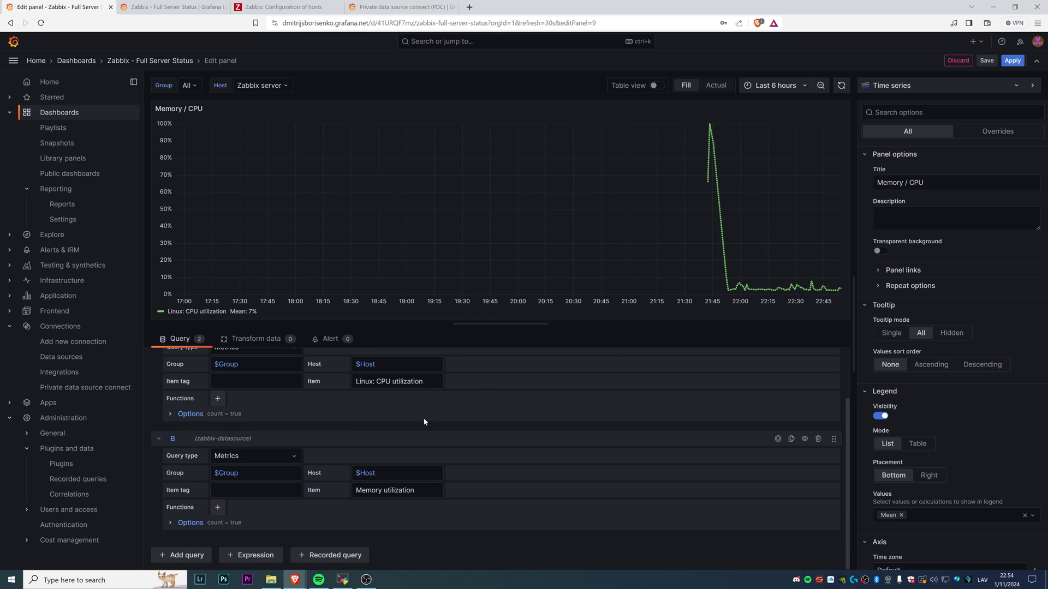
Set the second query item to Linux: Memory utilization and apply the graph changes
{"action": "double_click", "coordinate": [388, 491]}
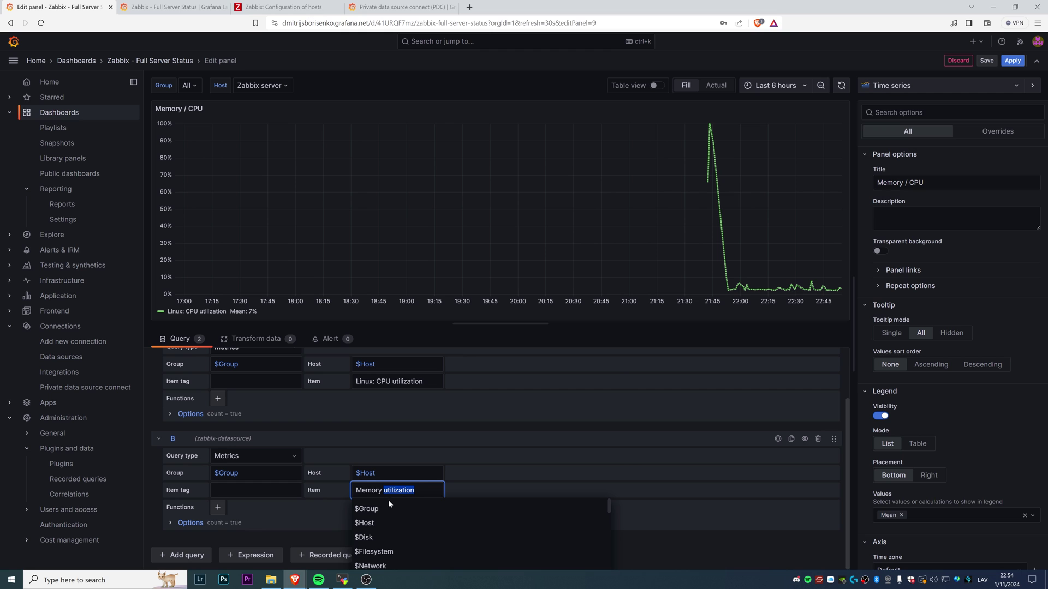
{"action": "key", "text": "BackSpace"}
{"action": "left_click", "coordinate": [422, 523]}
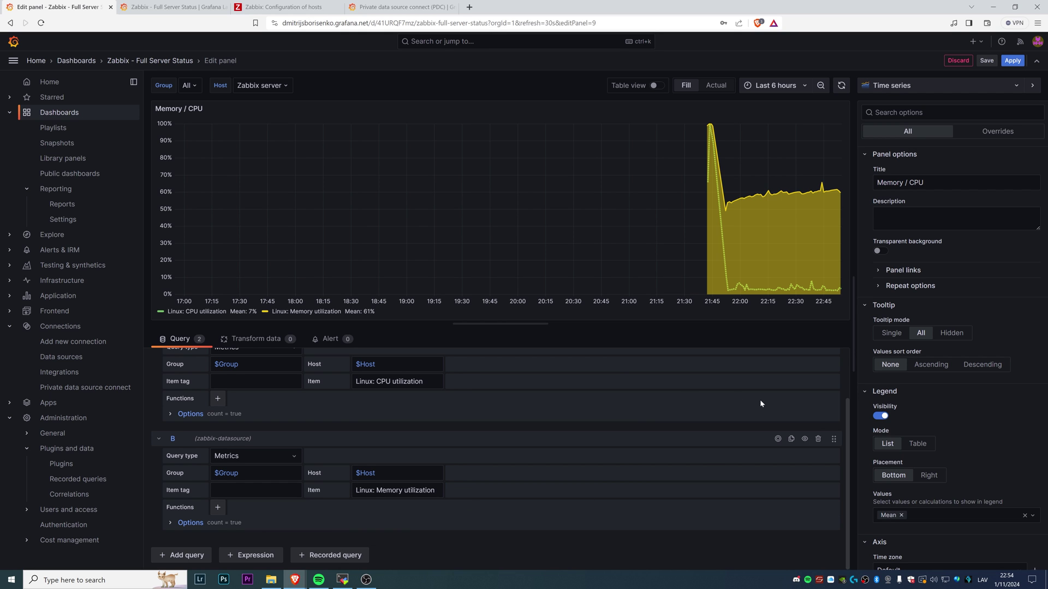
{"action": "left_click", "coordinate": [1009, 63]}
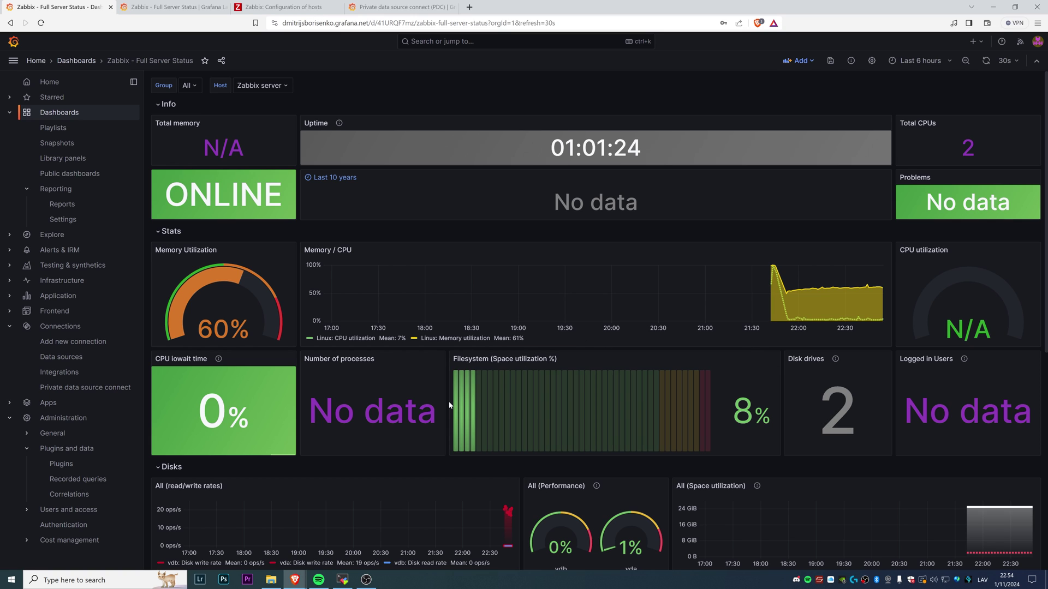
{"action": "left_click", "coordinate": [244, 5]}
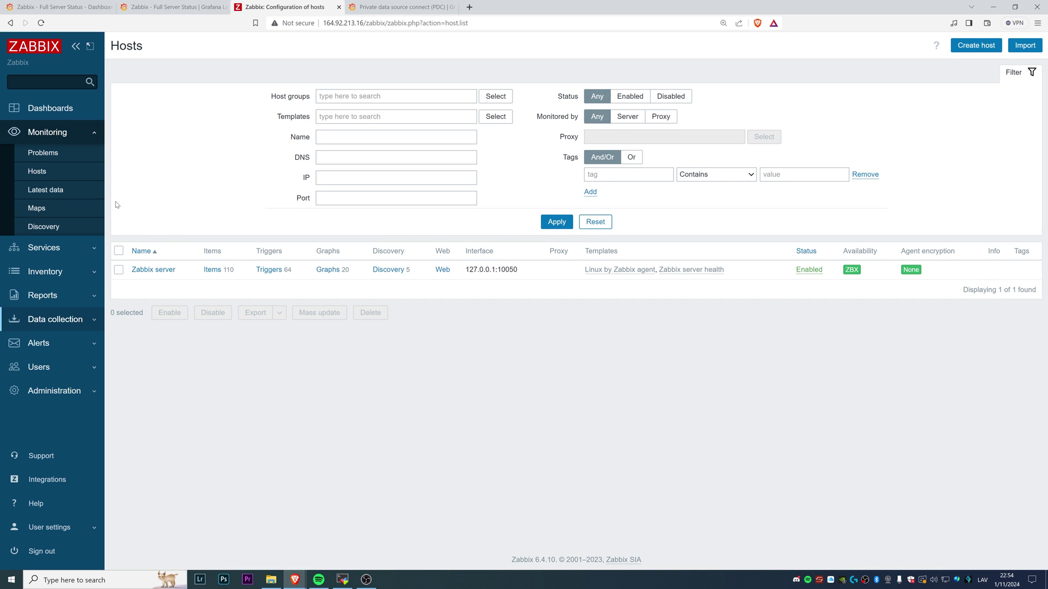
Open Zabbix's Global view dashboard from the sidebar's Dashboards entry
{"action": "left_click", "coordinate": [54, 112]}
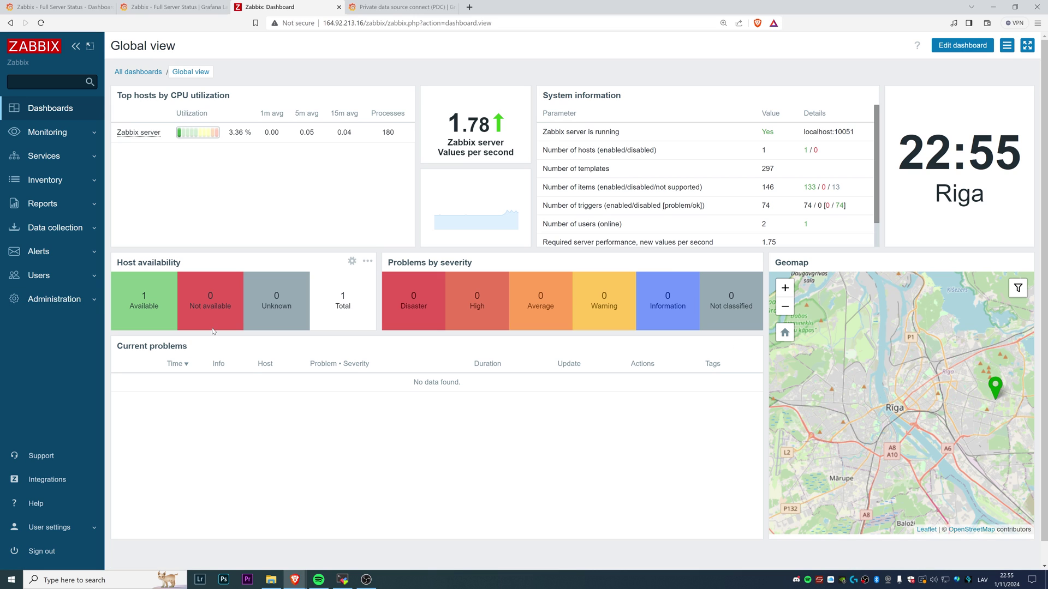
Switch back to the Grafana dashboard tab with Ctrl+1
{"action": "key", "text": "ctrl+1"}
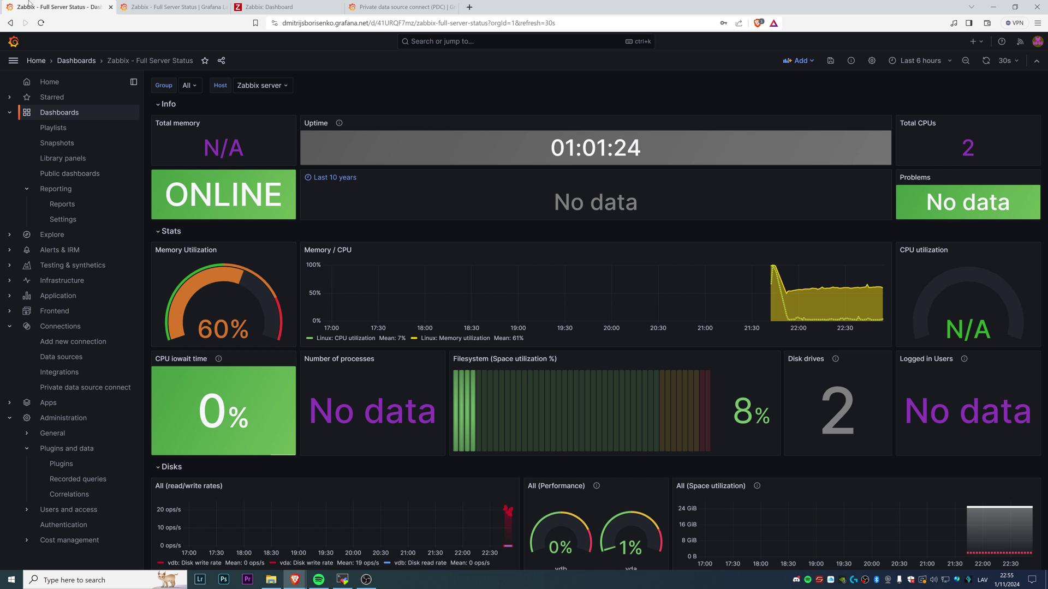